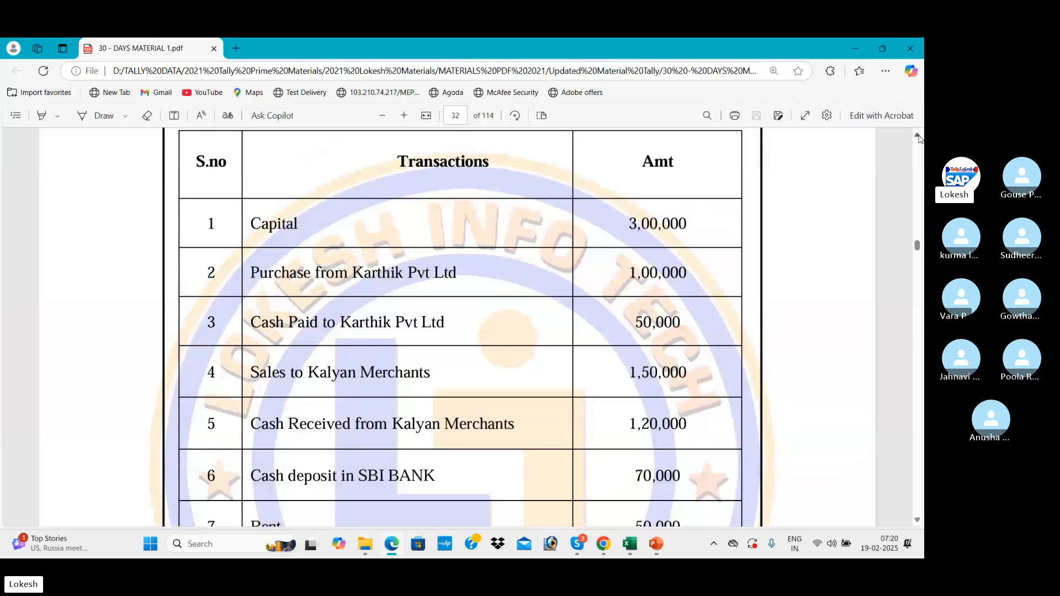
Step: Examine the ten NEHA PVT LTD transactions in Problem-1, from Capital to Transportation Charges Received, with the whole list in view
left_click(382, 115)
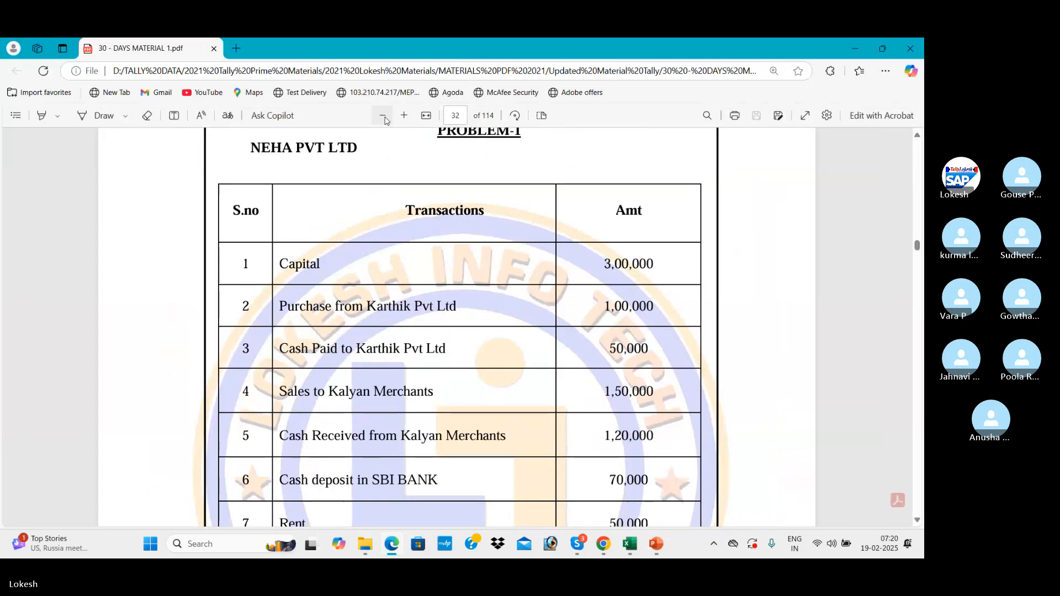
left_click(917, 521)
left_click(917, 521)
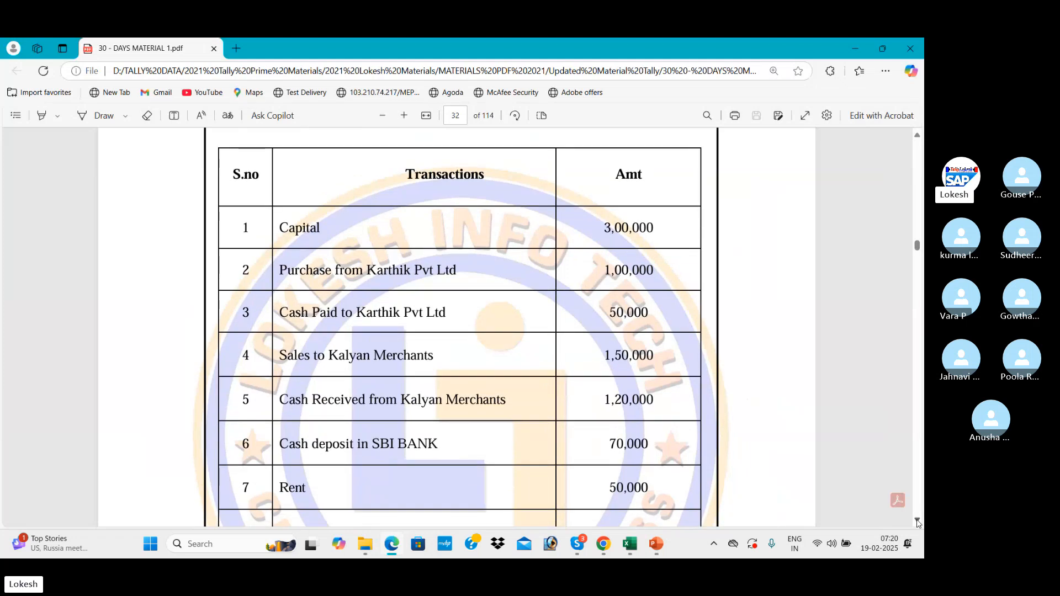
left_click(918, 521)
left_click(917, 521)
left_click(918, 521)
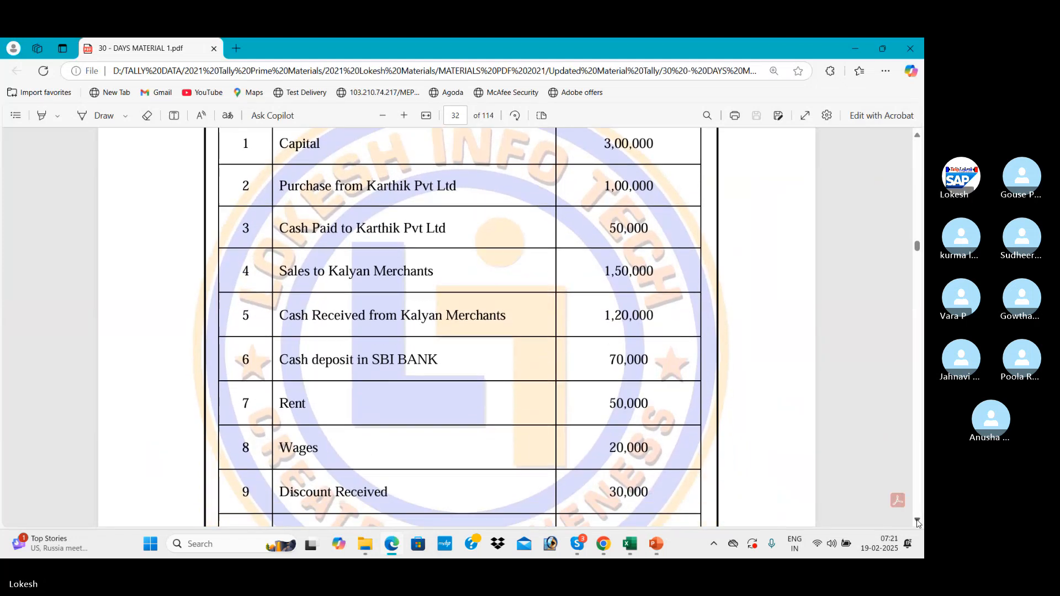
left_click(382, 116)
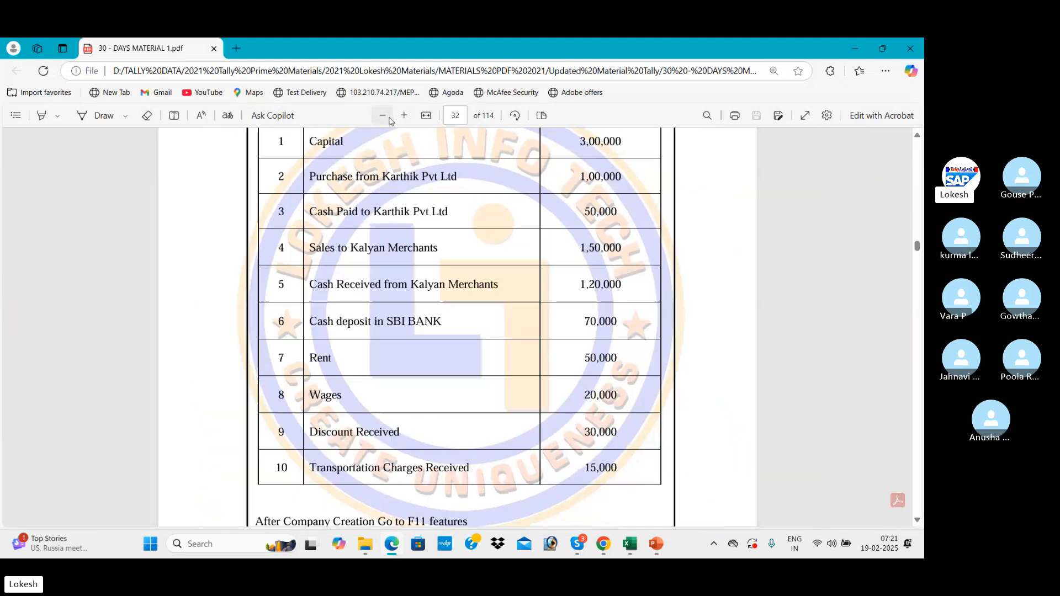
left_click(917, 135)
left_click(917, 135)
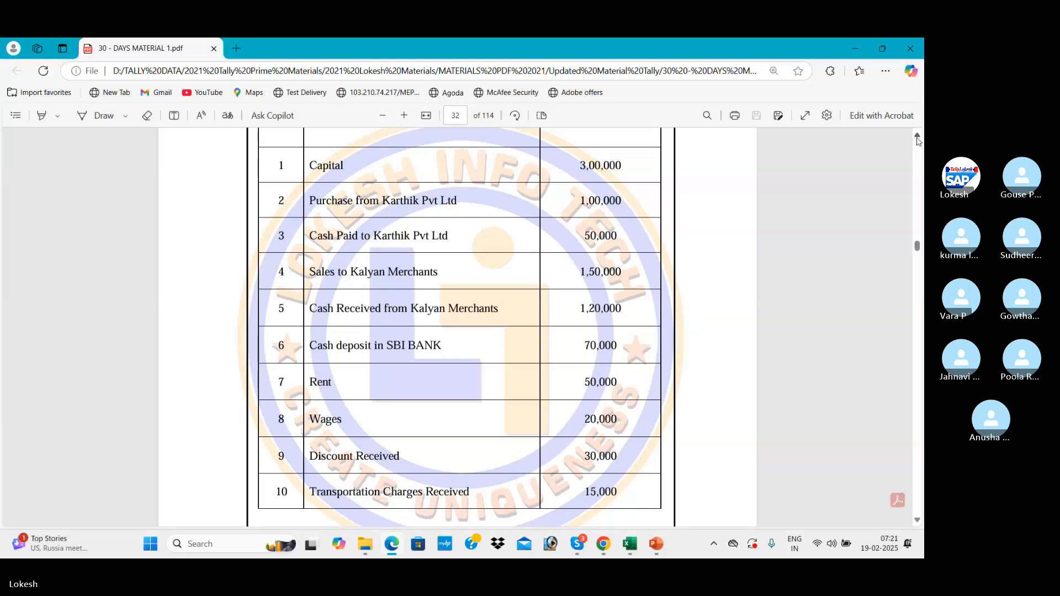
Step: Switch to the Skype call, close its participant list, and return to the 30 - DAYS MATERIAL 1 PDF
key("alt+Tab")
key("alt+Tab")
key("alt+Tab")
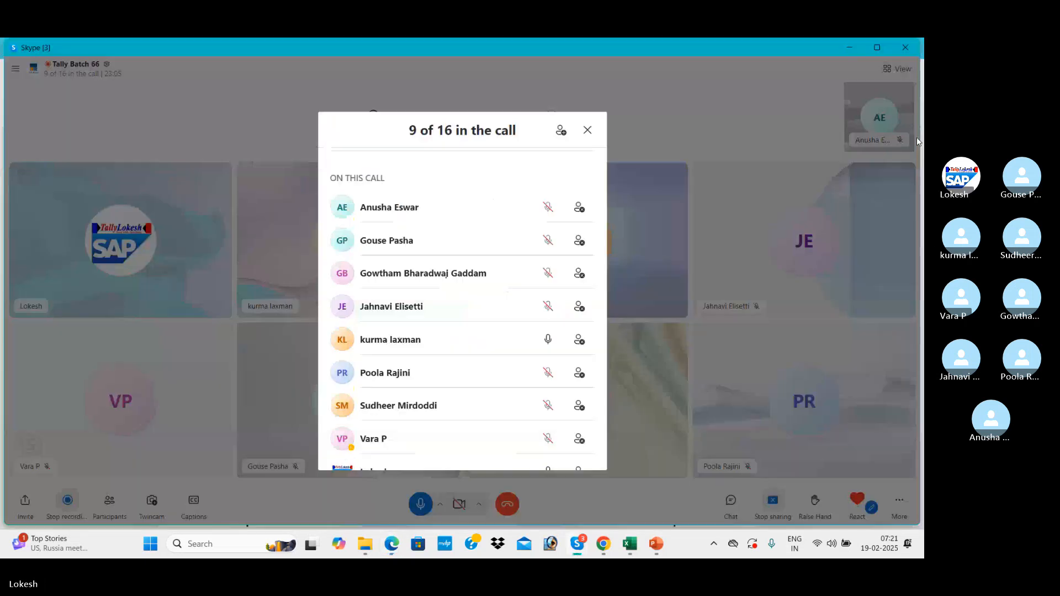
left_click(588, 133)
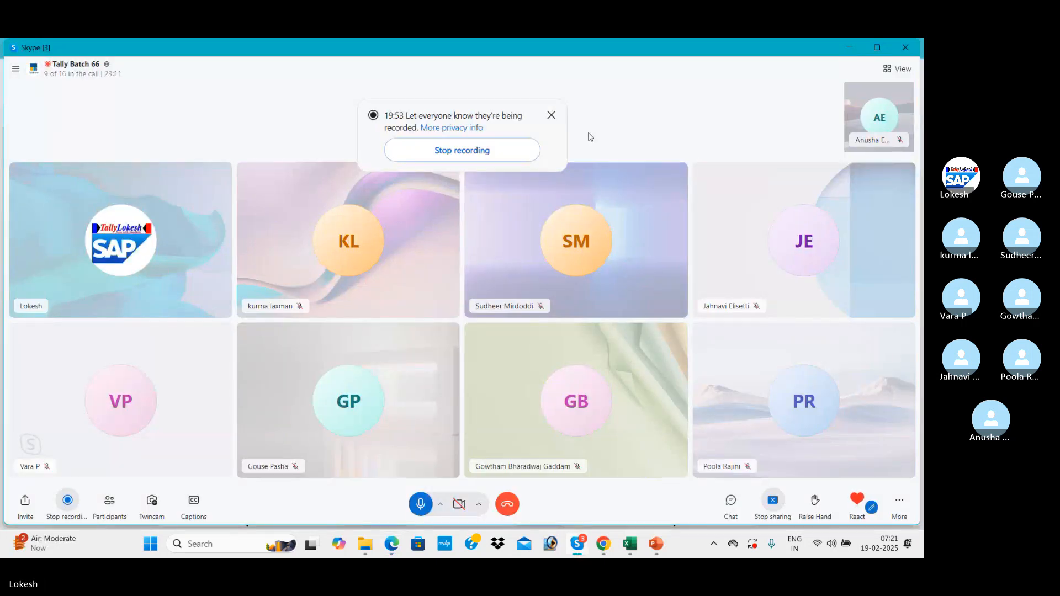
key("alt+Tab")
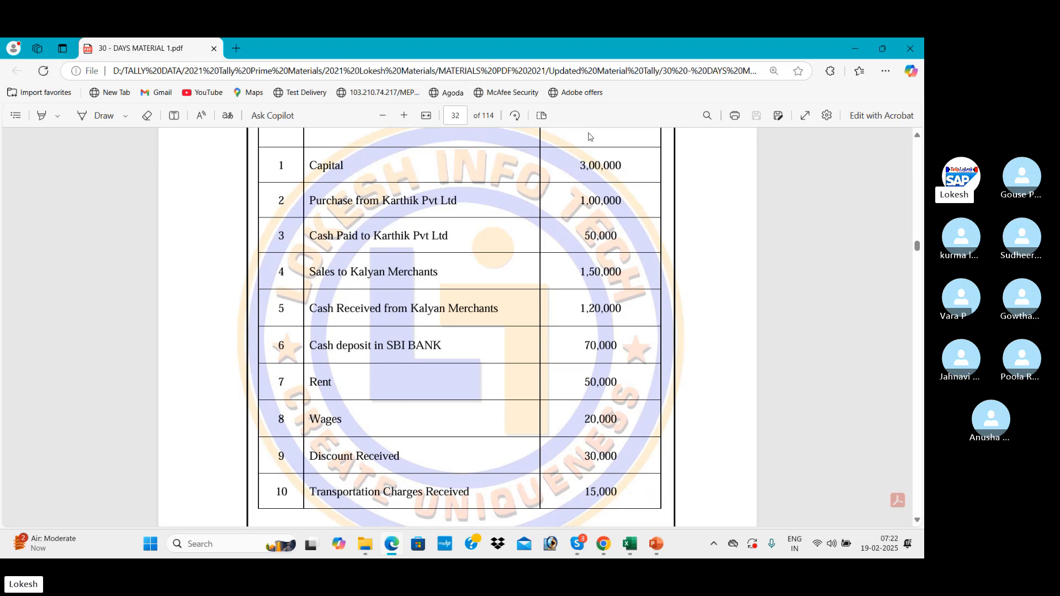
key("alt+Tab")
key("alt+Tab")
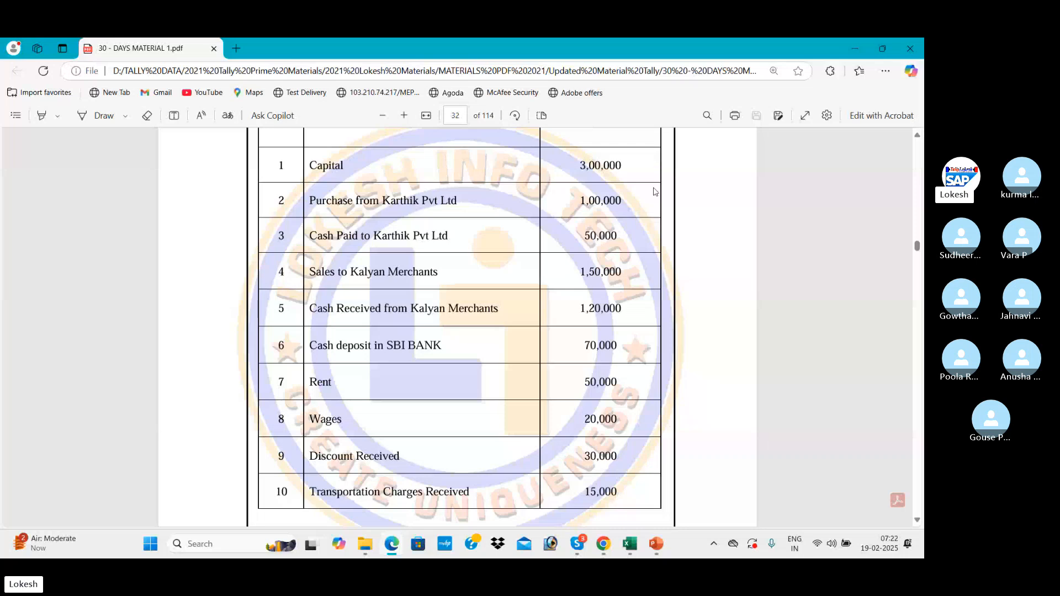
Step: Switch to the TALLY TEST workbook in Excel and enter "capital" as the group for the CAPITAL ledger in D4
key("alt+Tab")
key("alt+Tab")
key("alt+Tab")
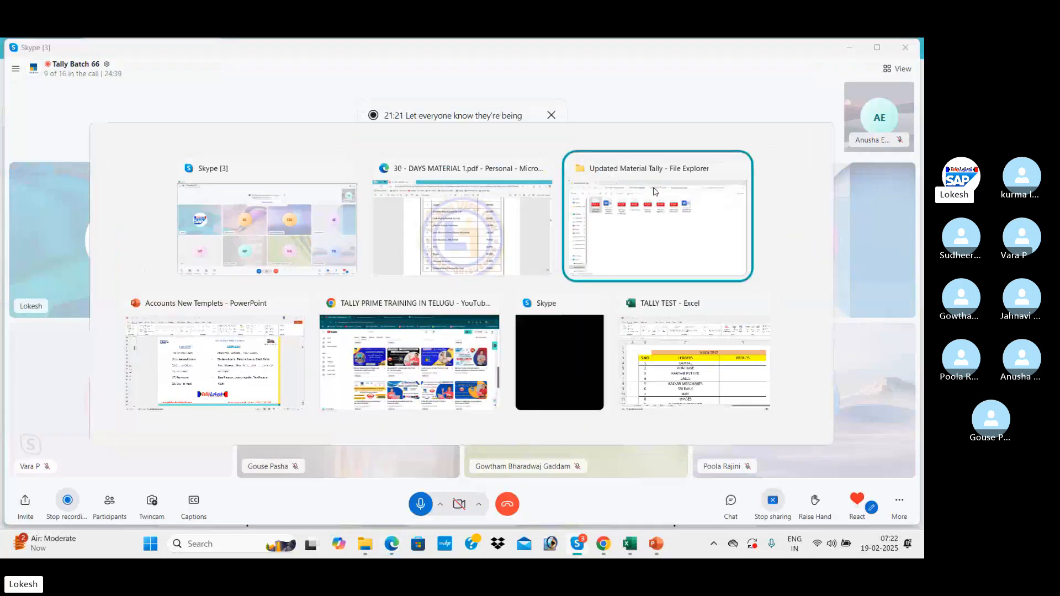
key("alt+Tab")
key("alt+Tab")
key("alt+Tab")
key("alt+Tab")
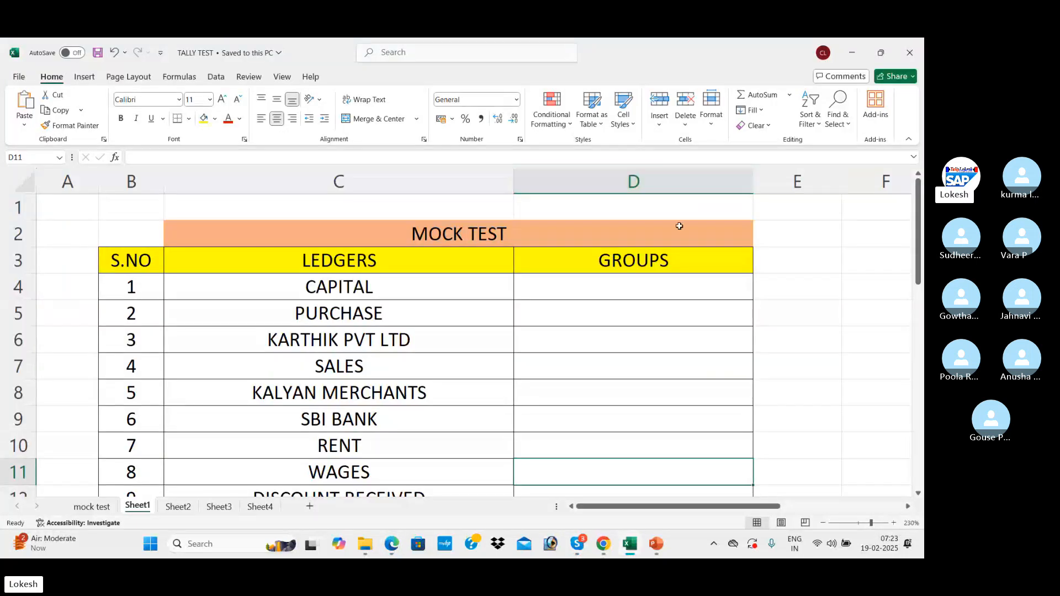
left_click(583, 284)
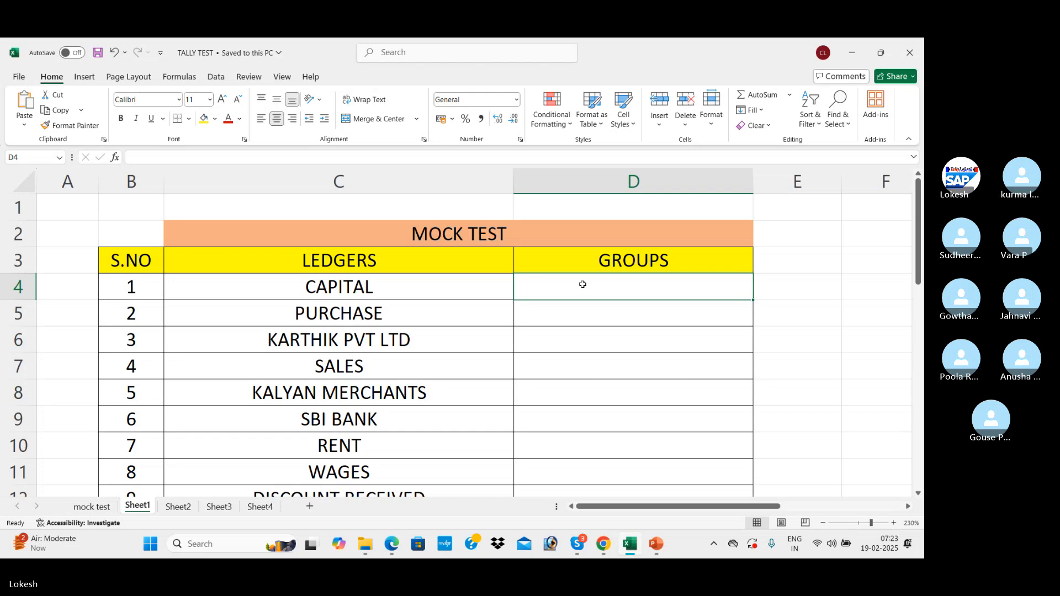
type("capital")
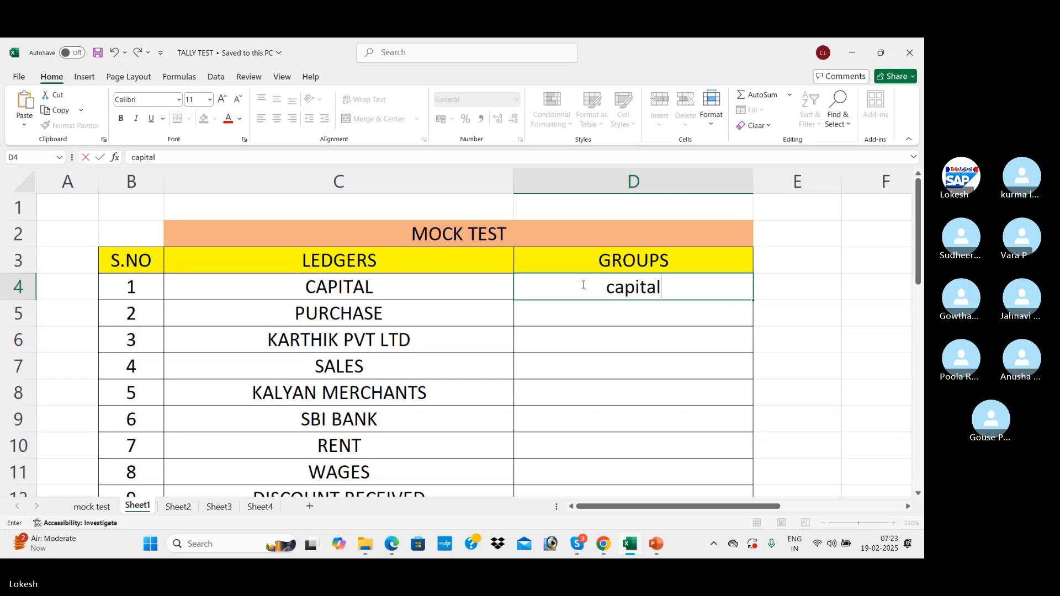
Step: Switch to the 30 - DAYS MATERIAL 1 PDF and review transactions 3 to 7, from the Karthik Pvt Ltd payment to Rent
key("alt+Tab")
key("alt+Tab")
key("alt+Tab")
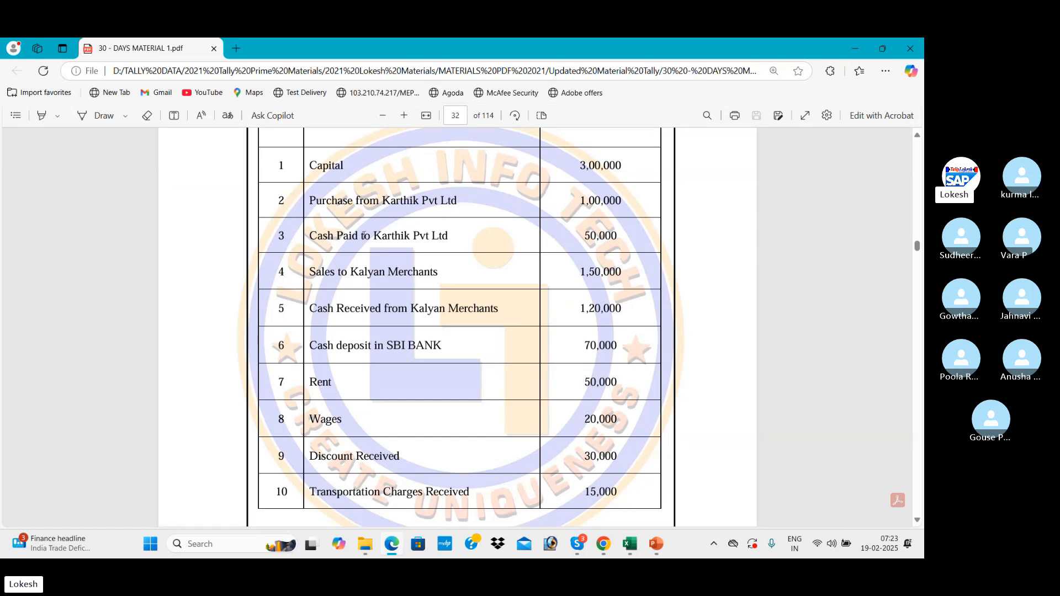
left_click_drag(451, 237, 311, 233)
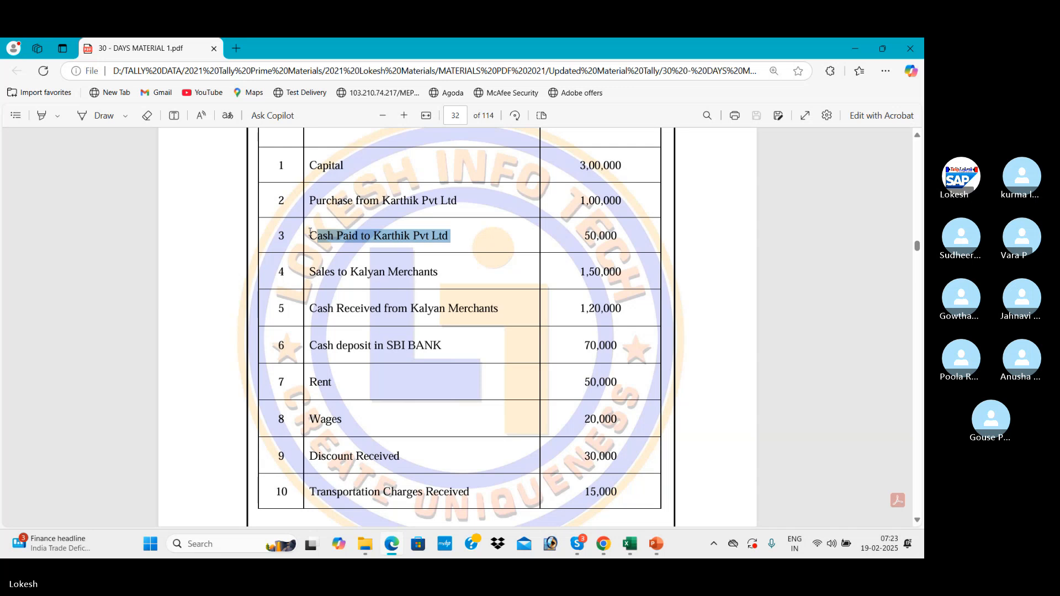
left_click(310, 232)
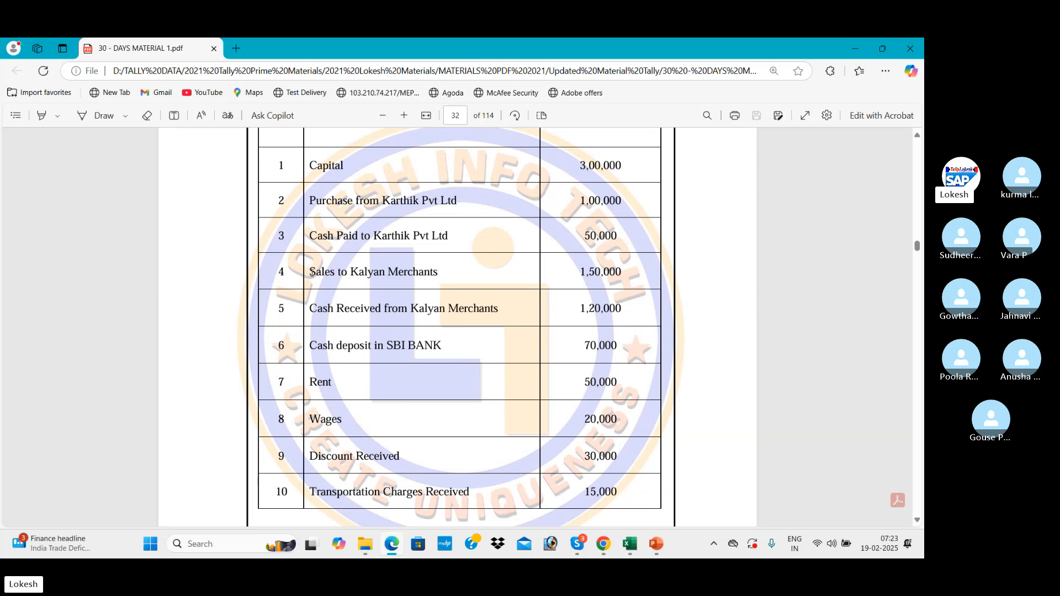
left_click_drag(311, 271, 462, 275)
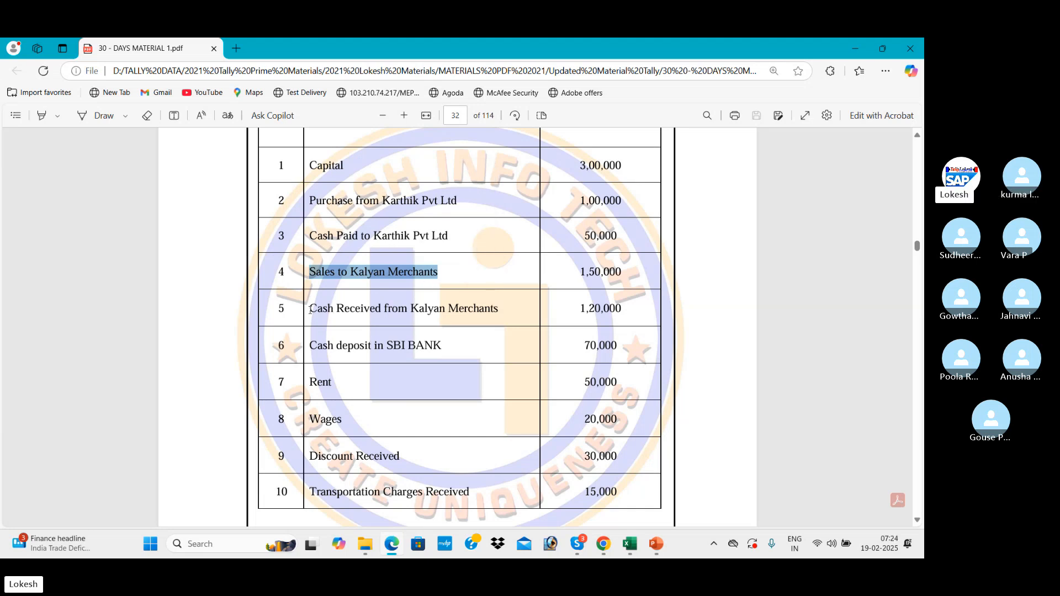
left_click_drag(309, 308, 502, 321)
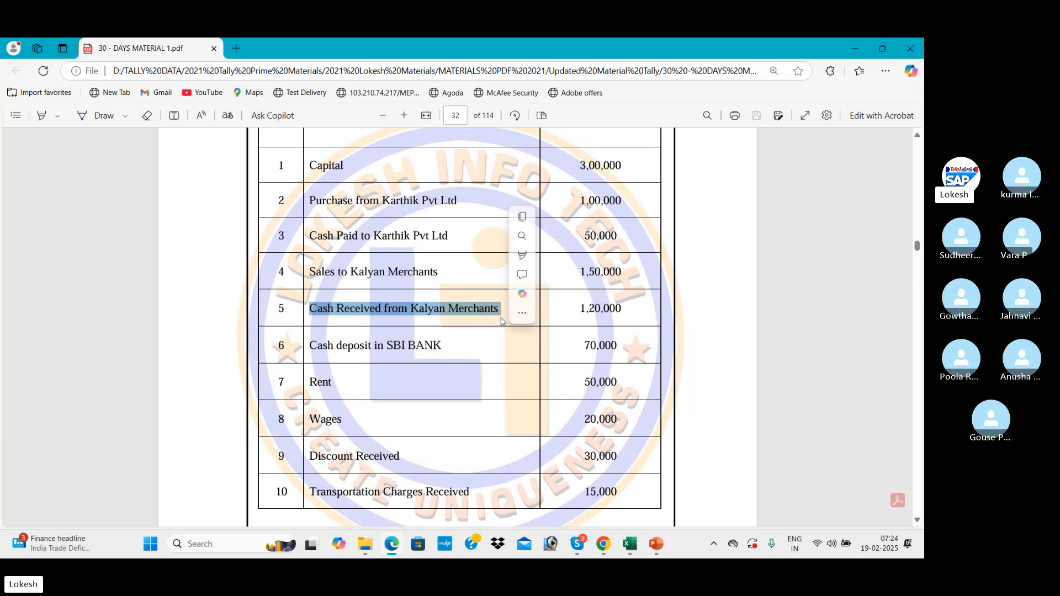
left_click(447, 315)
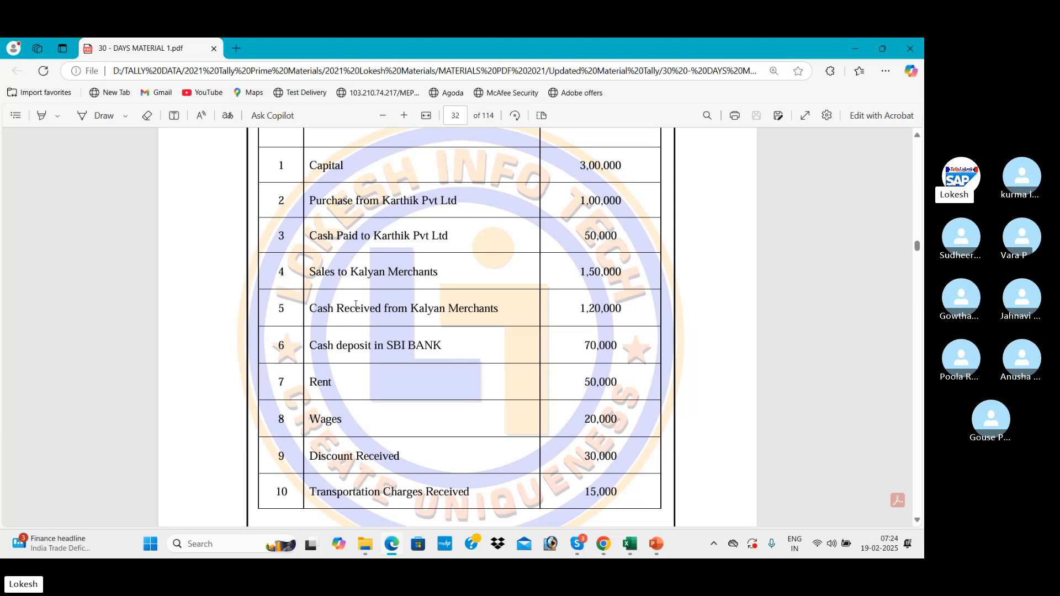
left_click_drag(322, 346, 447, 353)
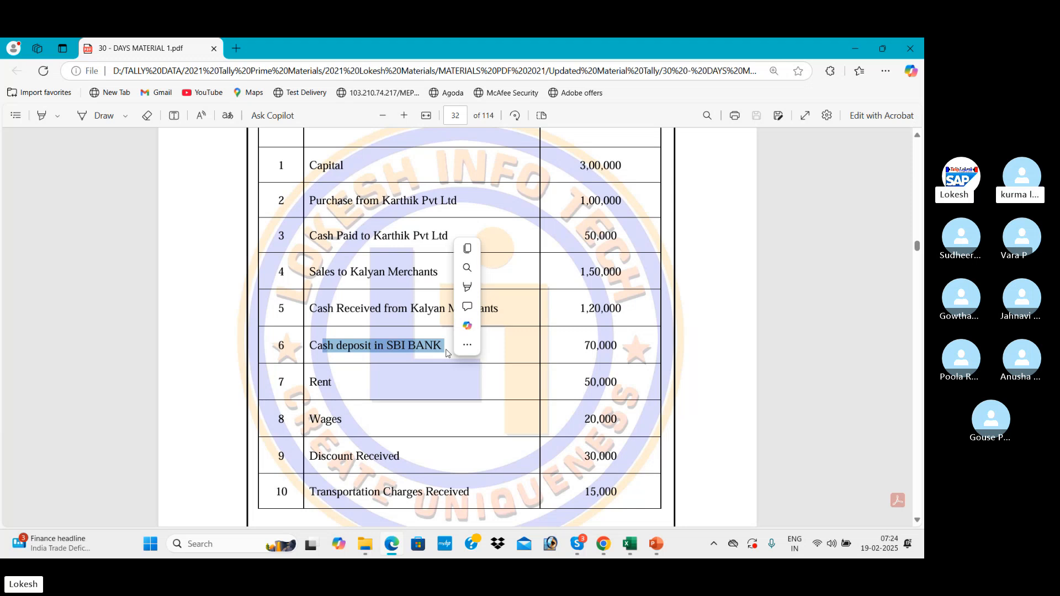
left_click(326, 382)
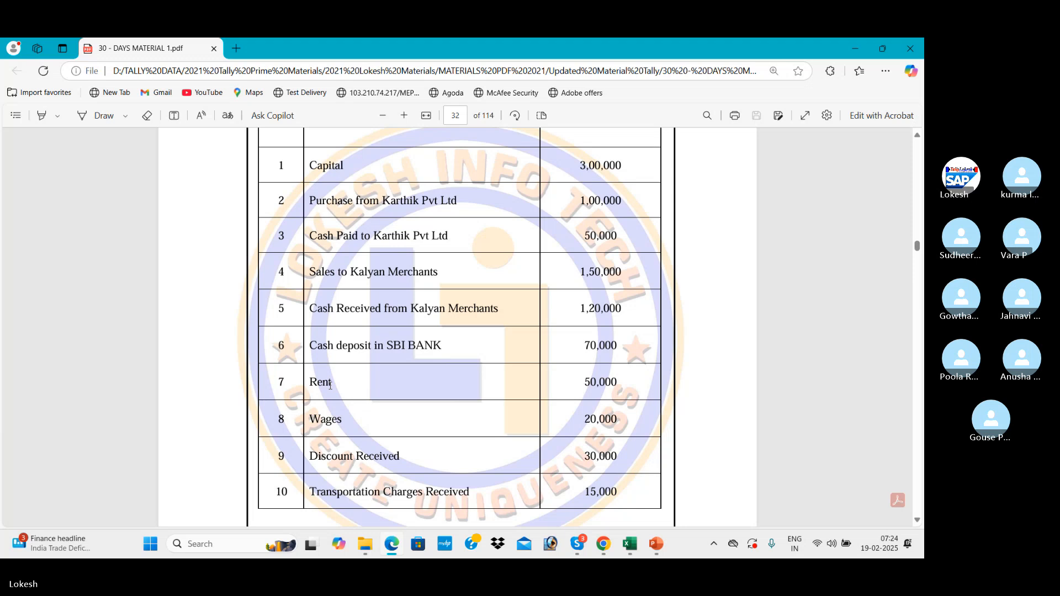
Step: Return to the TALLY TEST workbook, enter "purchase" for the PURCHASE ledger in D5, and undo the Flash Fill below it
key("alt+Tab")
key("alt+Tab")
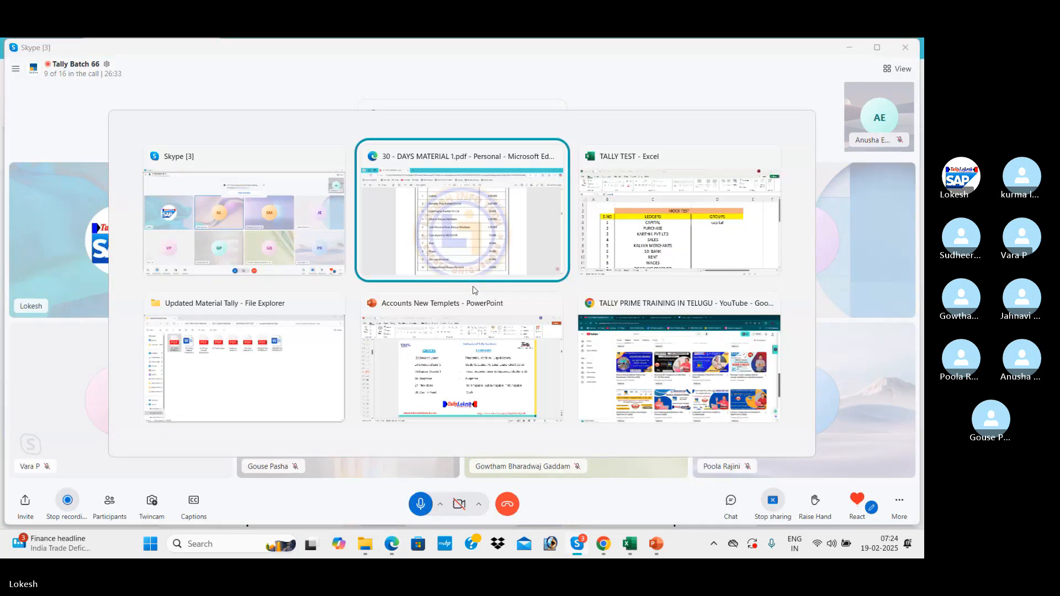
key("alt+Tab")
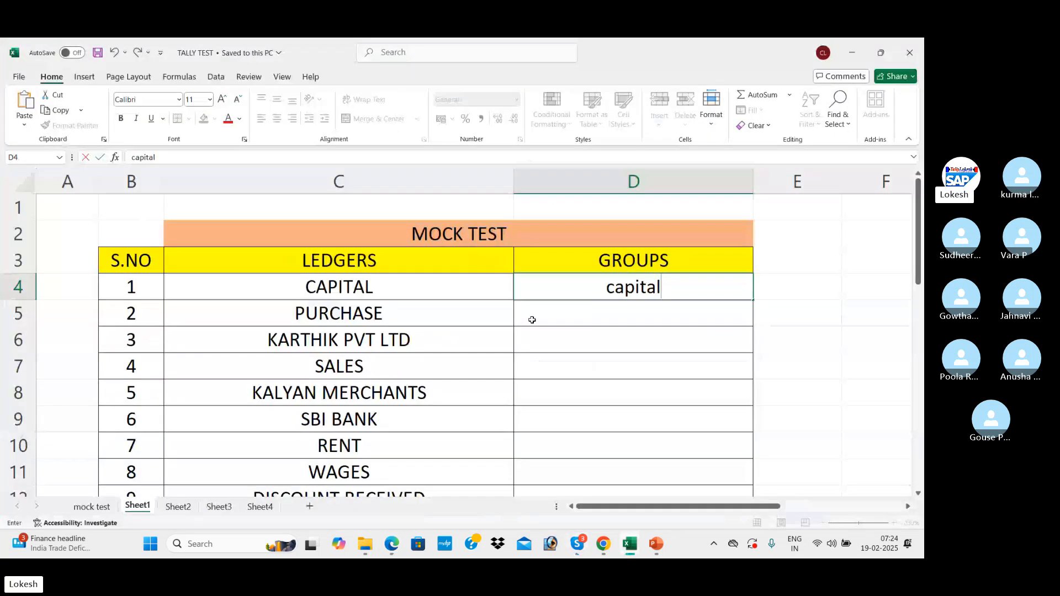
left_click(590, 312)
type("purchase")
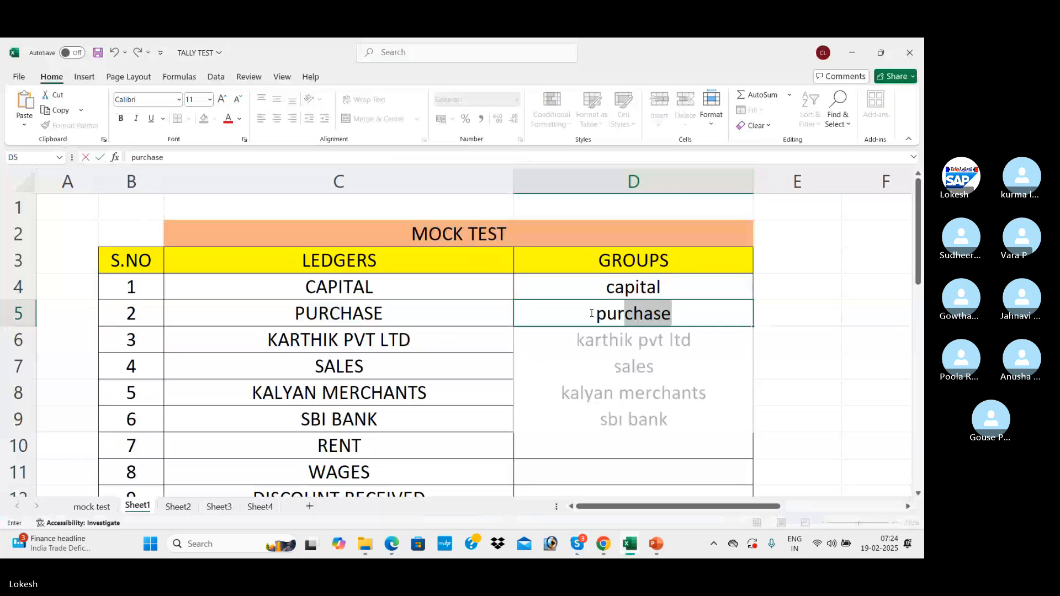
key("Return")
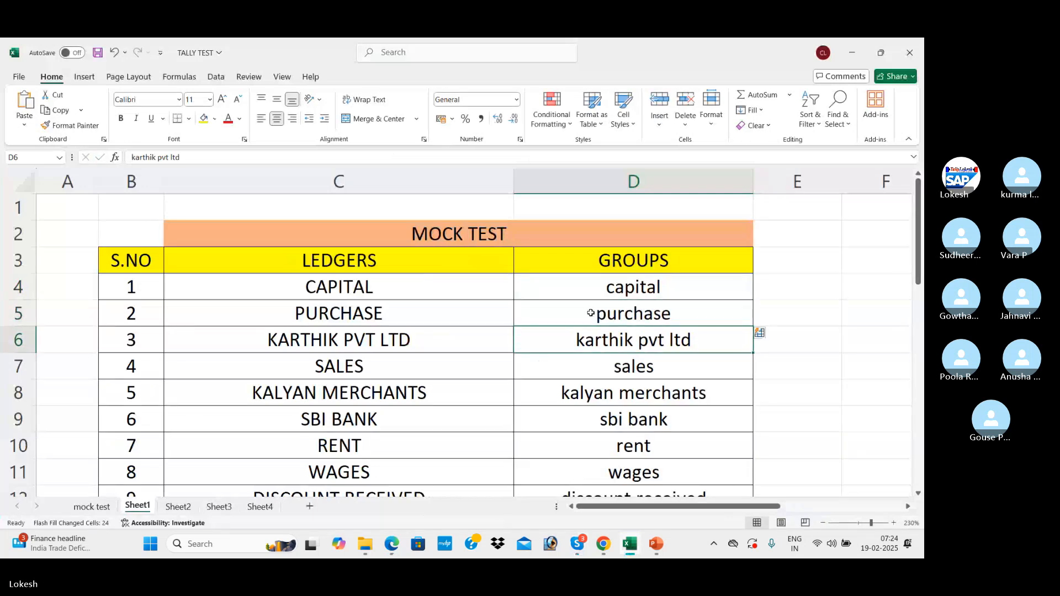
key("ctrl+z")
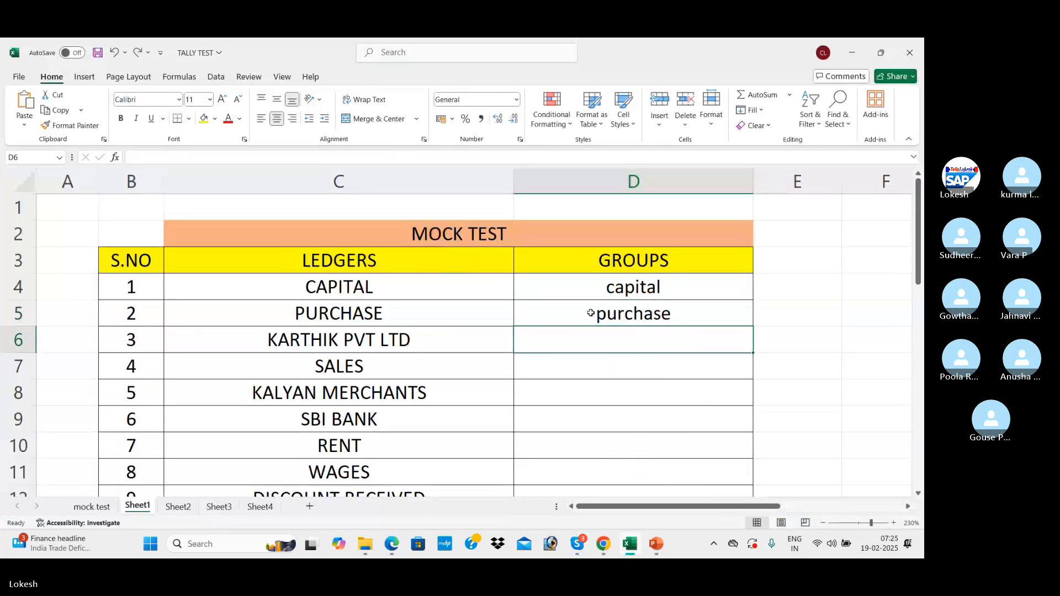
Step: Enter "sundry creditor" as the group for KARTHIK PVT LTD in D6 and "sales" for SALES in D7
type("sundry cr")
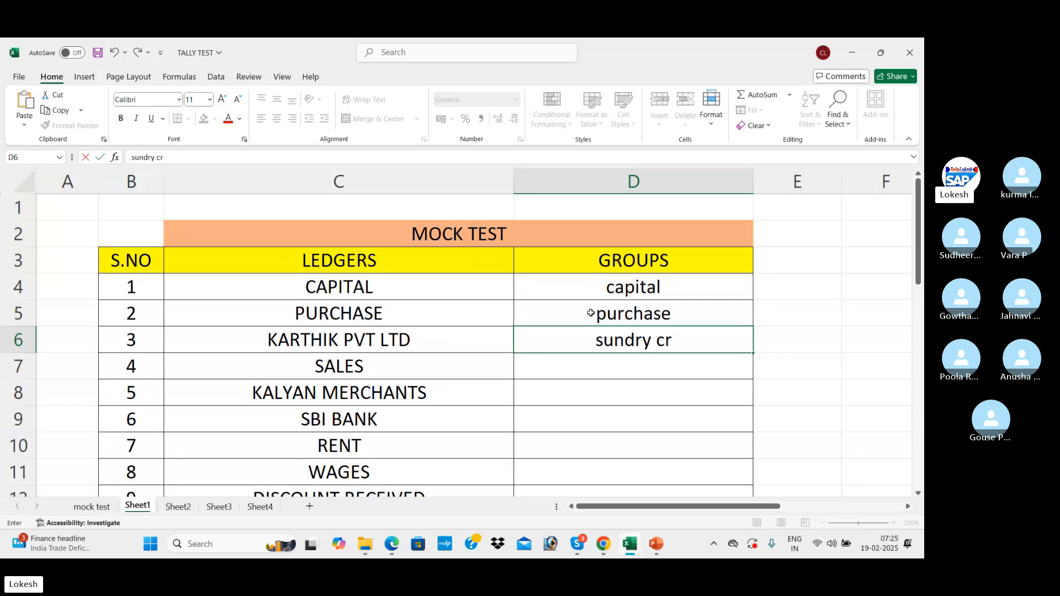
type("editor")
key("Return")
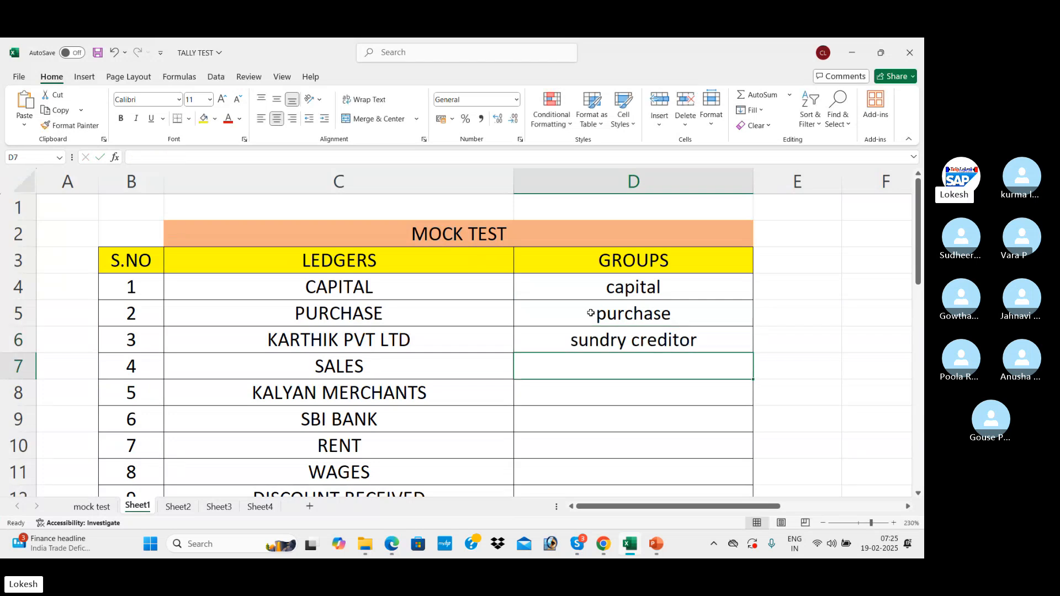
type("sales")
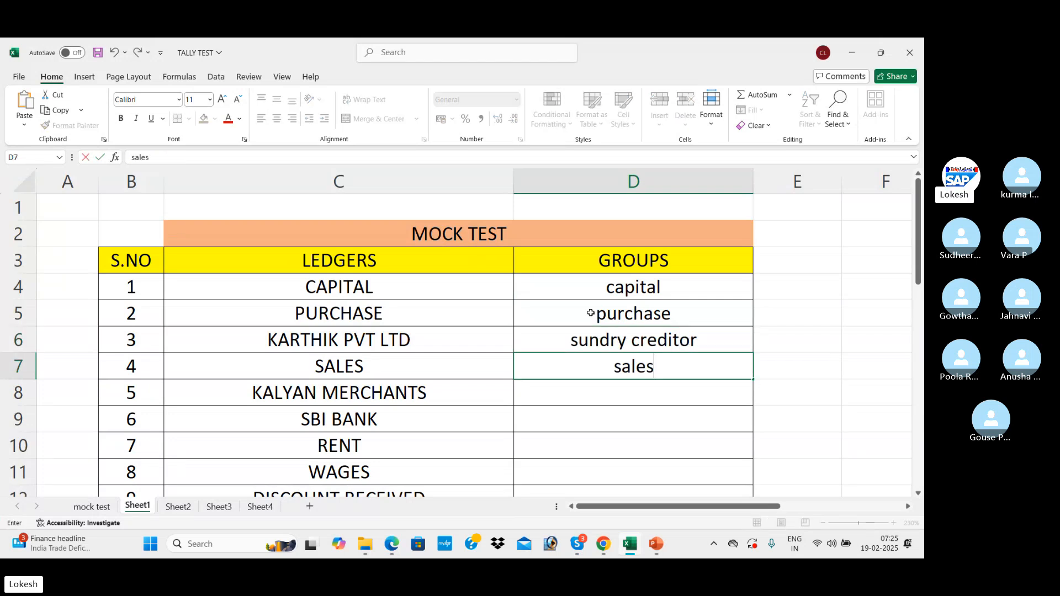
key("Return")
Step: Enter "sundry debtors" as the group for KALYAN MERCHANTS in D8 and "bank" for SBI BANK in D9
type("sun")
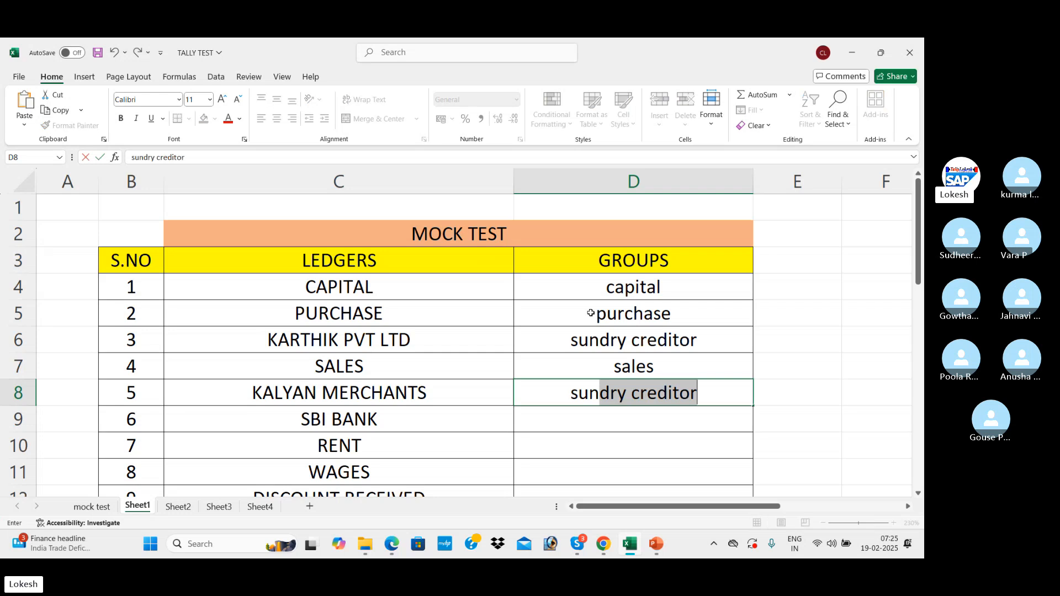
type("dry deb")
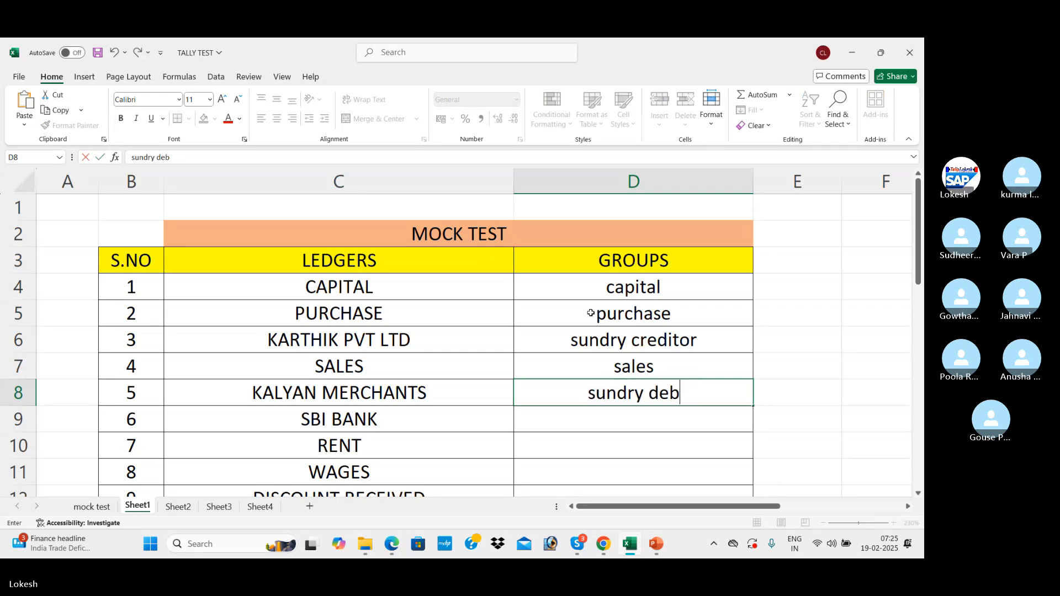
type("tor")
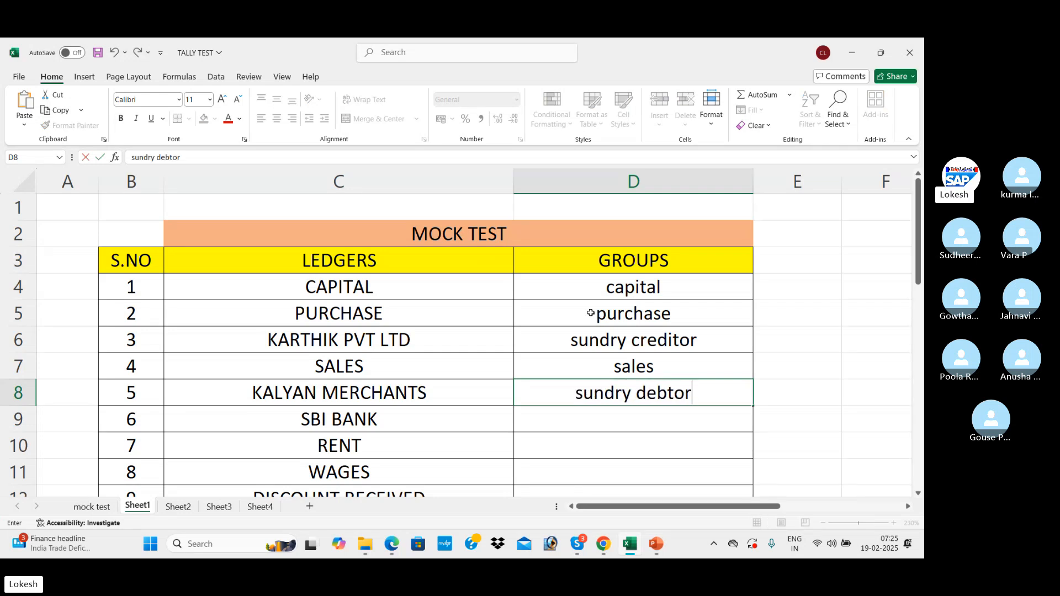
type("s")
key("Return")
type("ba")
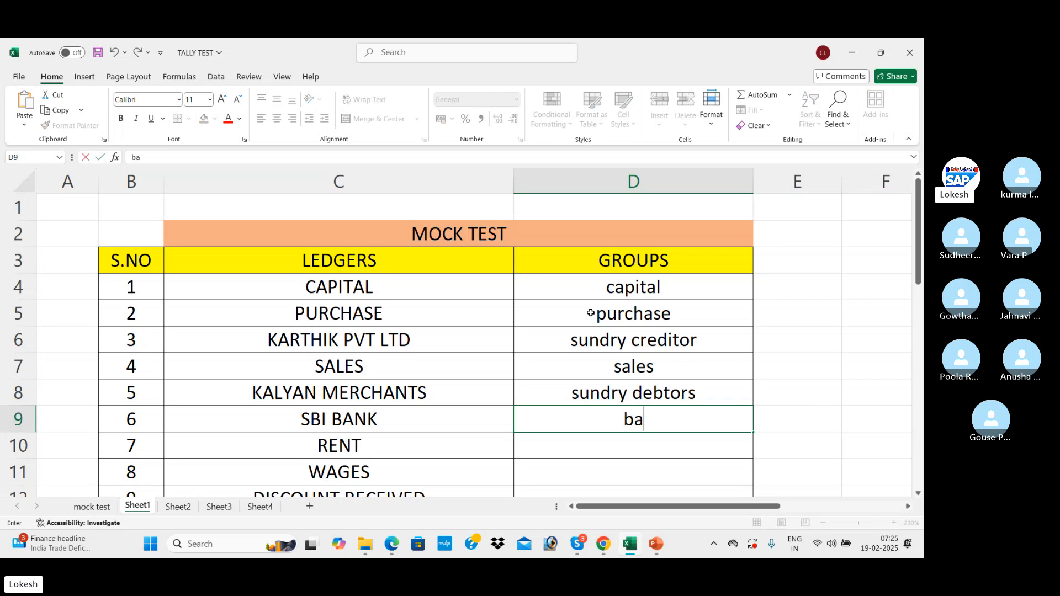
type("nk")
key("Return")
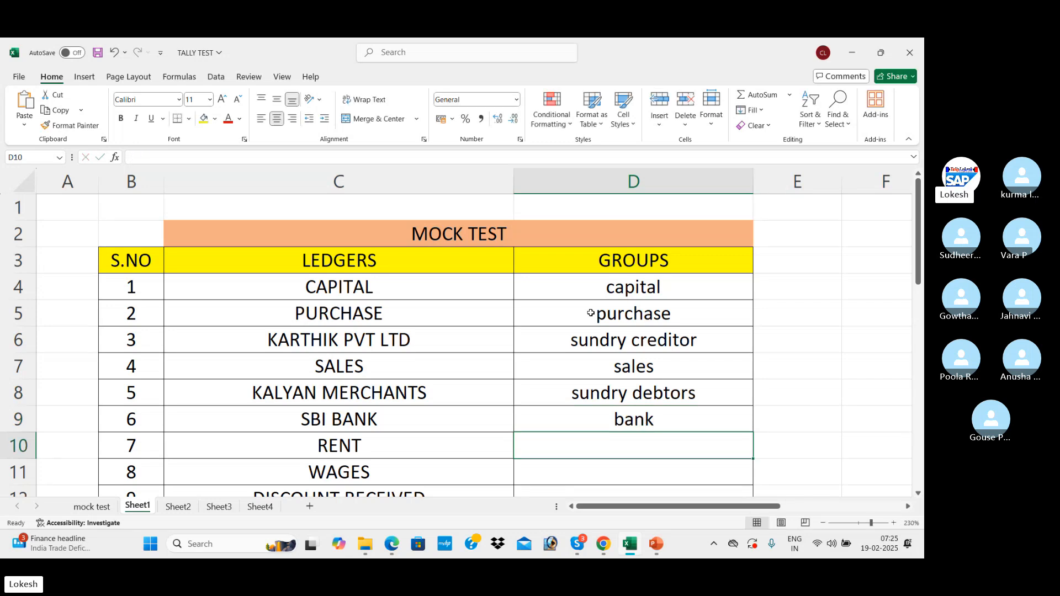
Step: Enter "indirect exp" as the group for RENT in D10 and "direct exp" for WAGES in D11
type("indirect e")
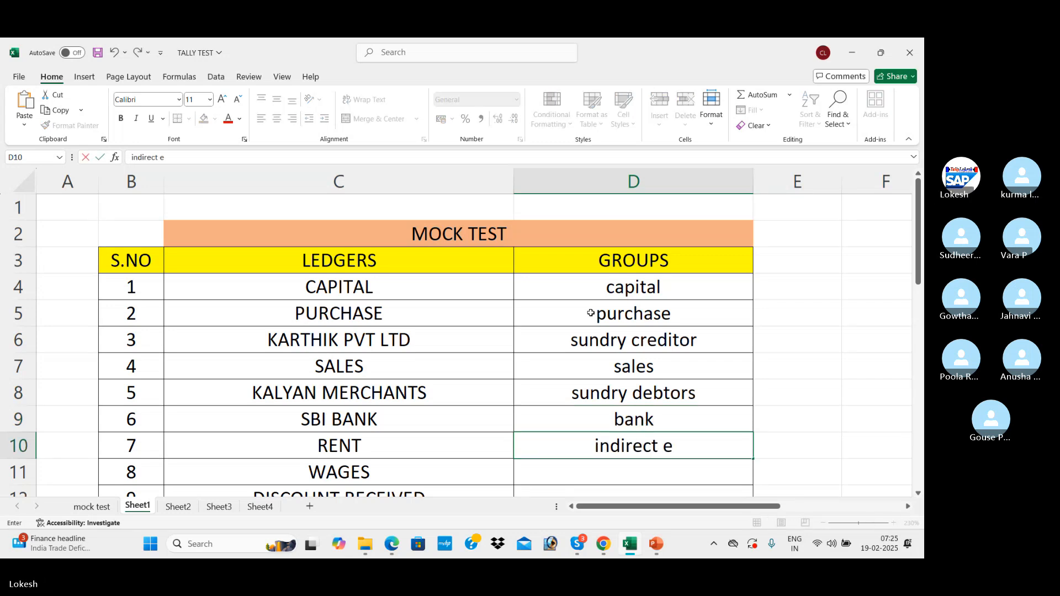
type("xp")
key("Return")
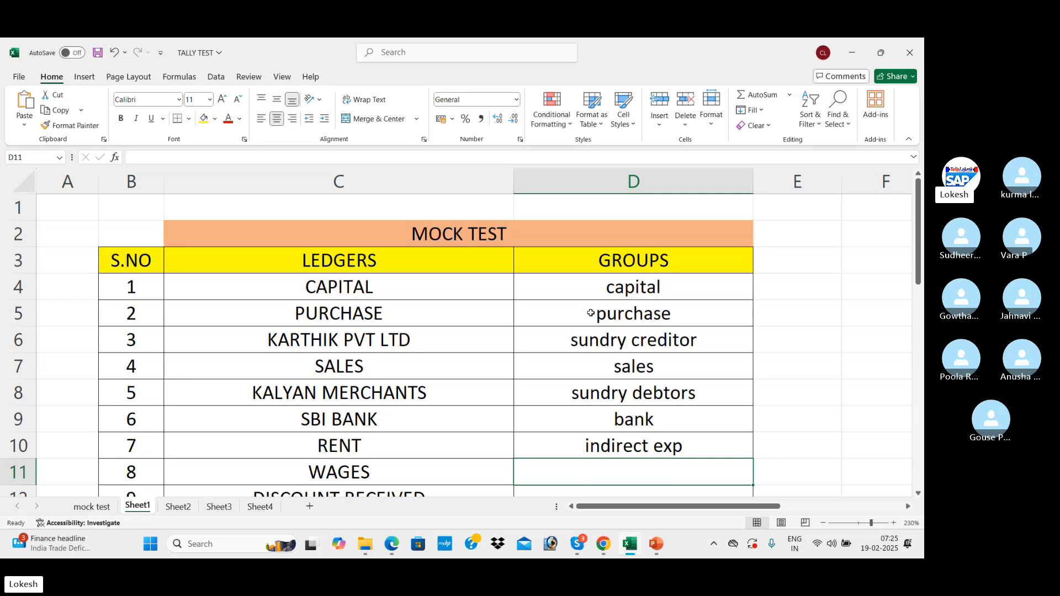
type("direct exp")
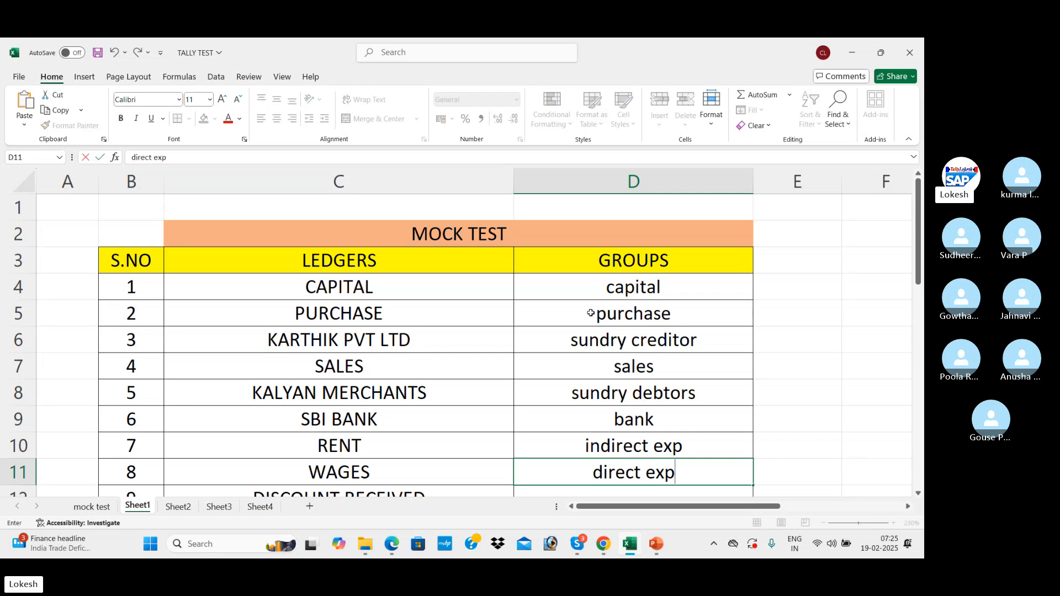
key("Return")
key("Return")
key("Return")
key("Return")
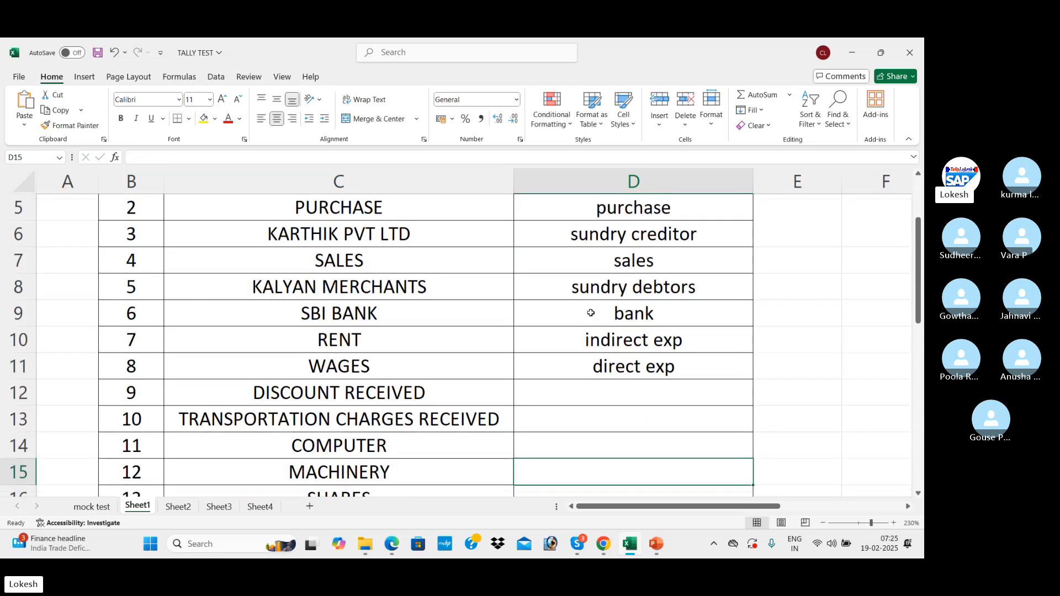
Step: Enter "indirect incomes" as the group for DISCOUNT RECEIVED in D12 and "direct incomes" for TRANSPORTATION CHARGES RECEIVED in D13
left_click(637, 397)
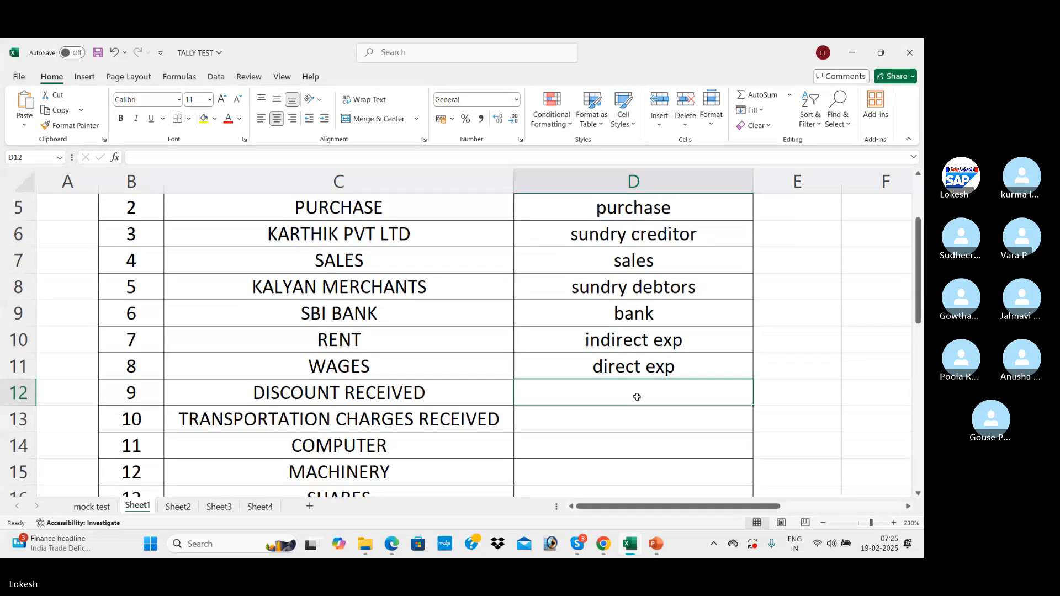
type("indirc")
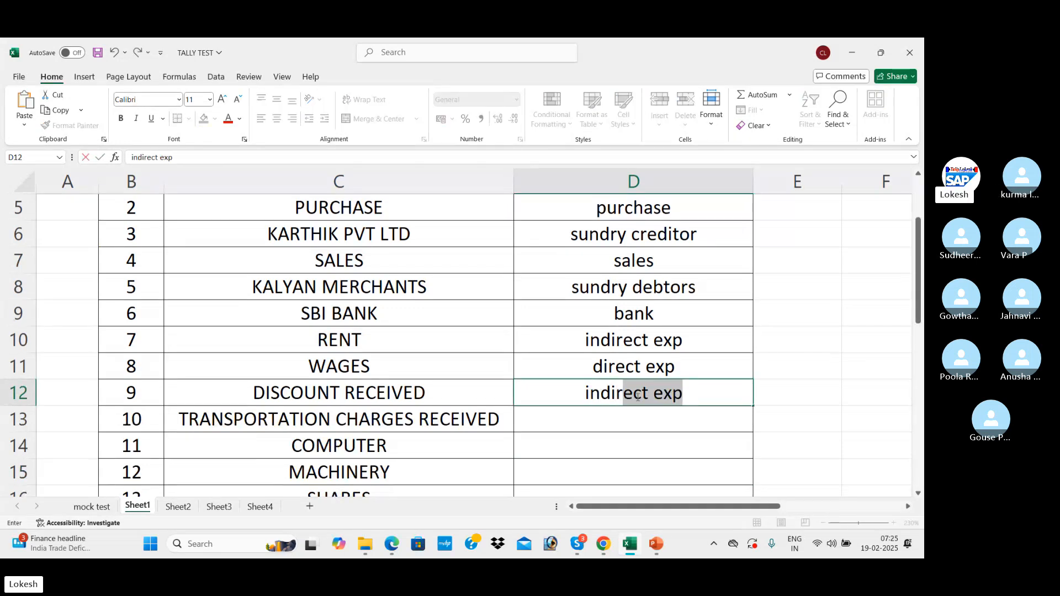
key("BackSpace")
type("ect in")
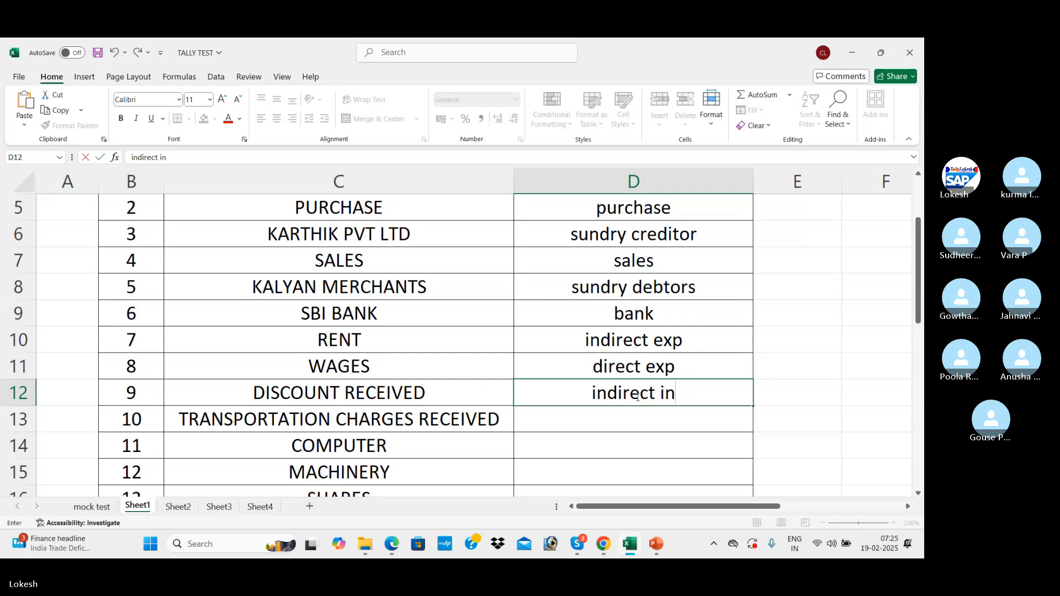
type("comes")
key("Return")
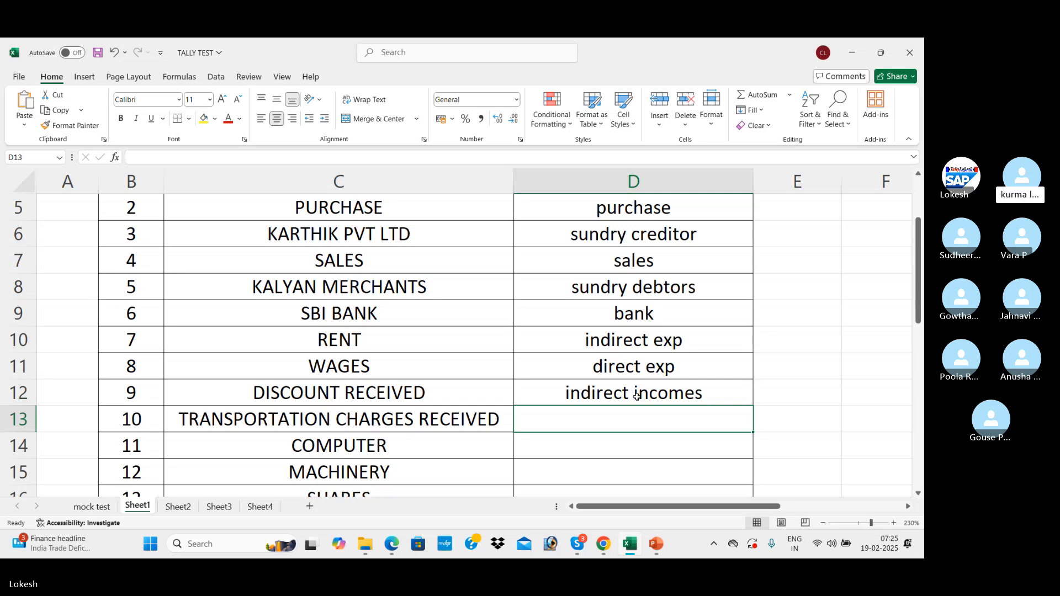
type("direct i")
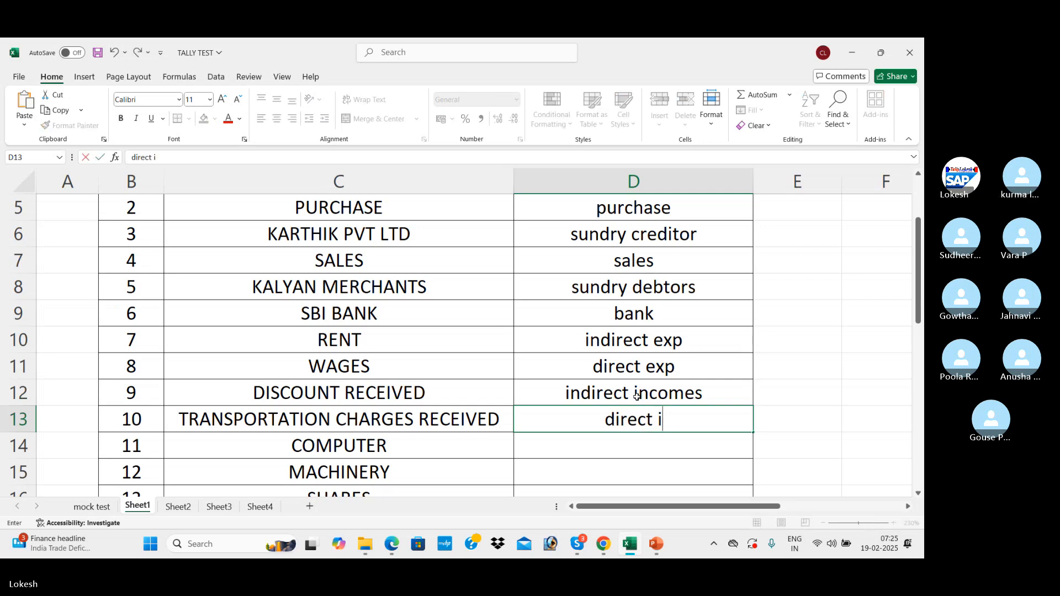
type("ncomes")
key("Return")
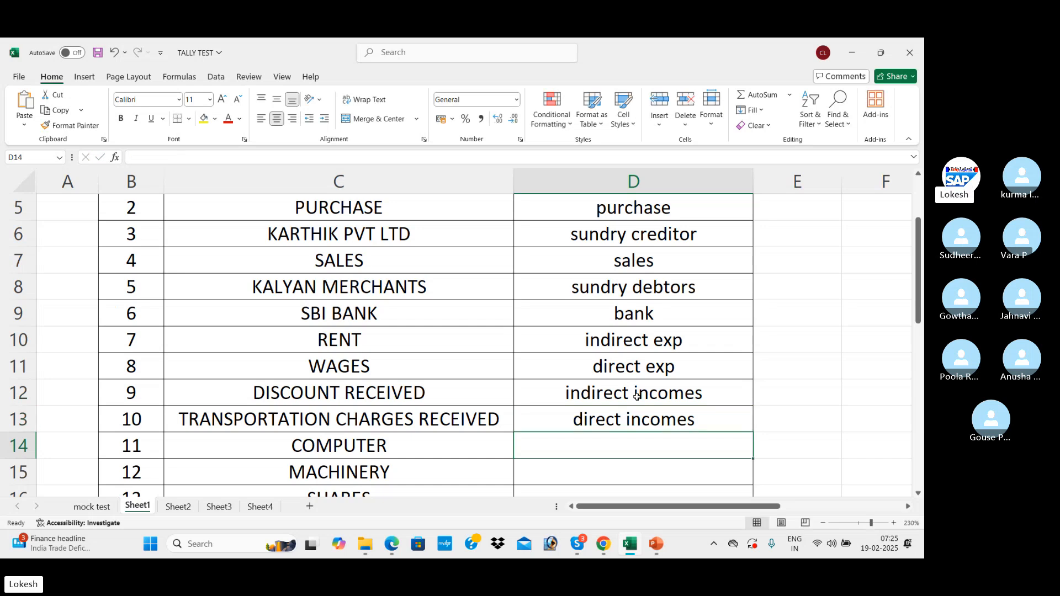
Step: Switch to the 30 - DAYS MATERIAL 1 PDF and review the end of the transaction table, through Transportation Charges Received
key("alt+Tab")
key("alt+Tab")
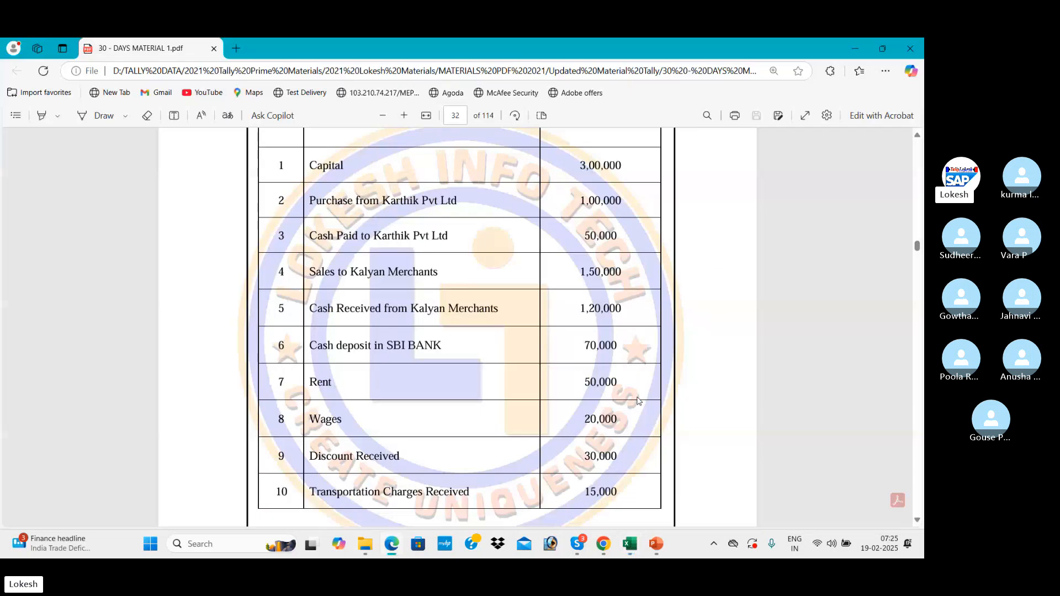
scroll(637, 400, "down", 3)
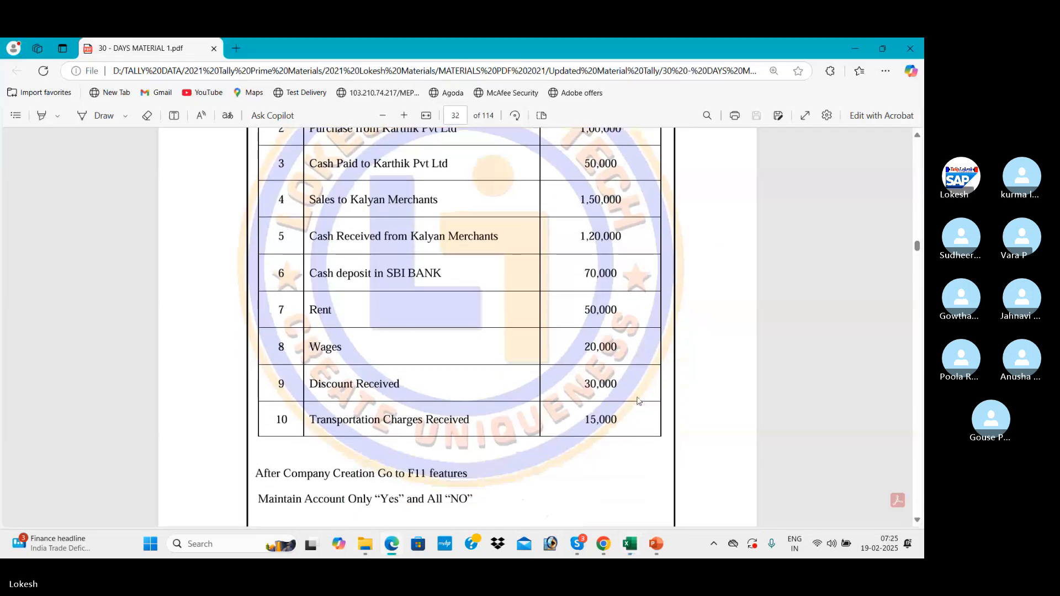
Step: Return to the TALLY TEST workbook and enter "fixed assets" as the group for COMPUTER in D14 and MACHINERY in D15
key("alt+Tab")
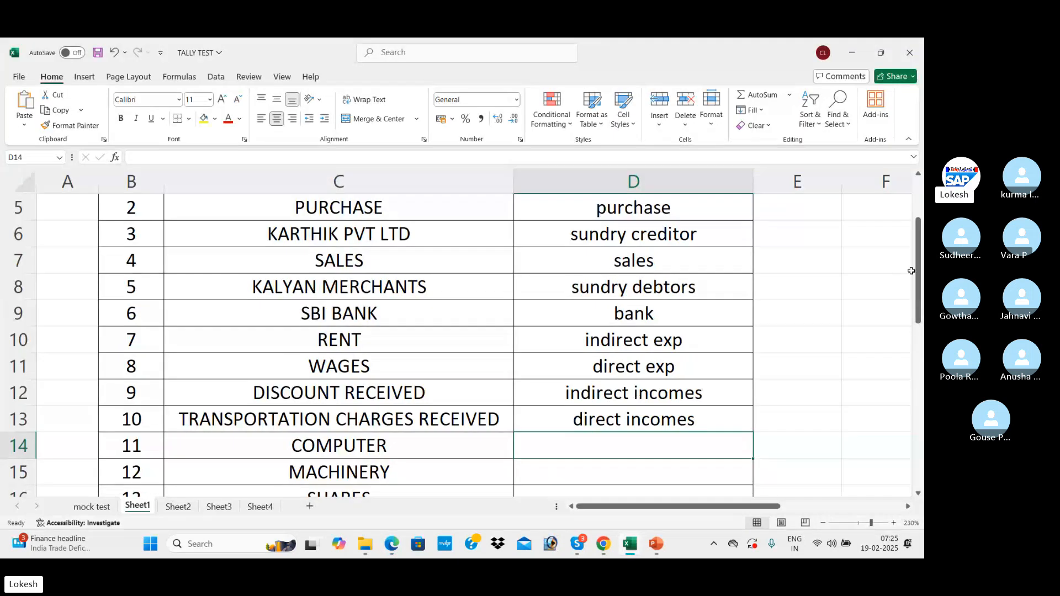
left_click_drag(919, 281, 918, 329)
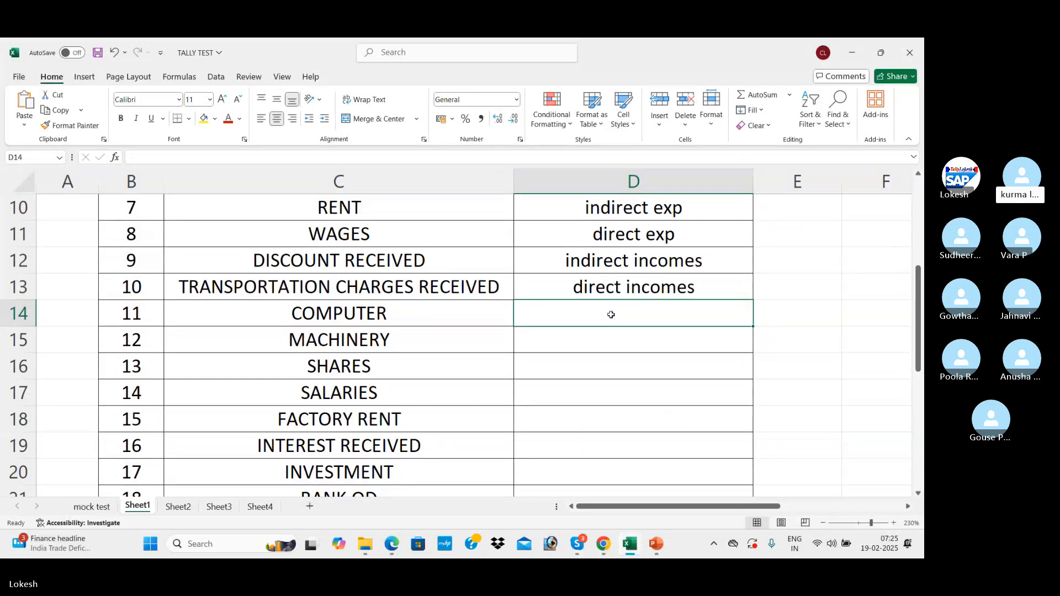
type("fix")
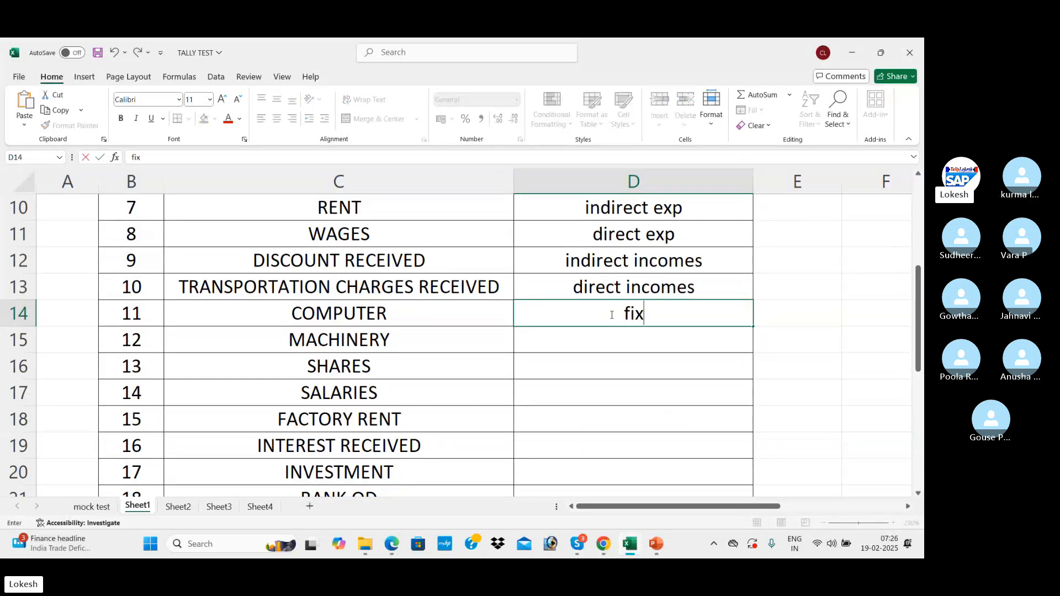
type("ed ass")
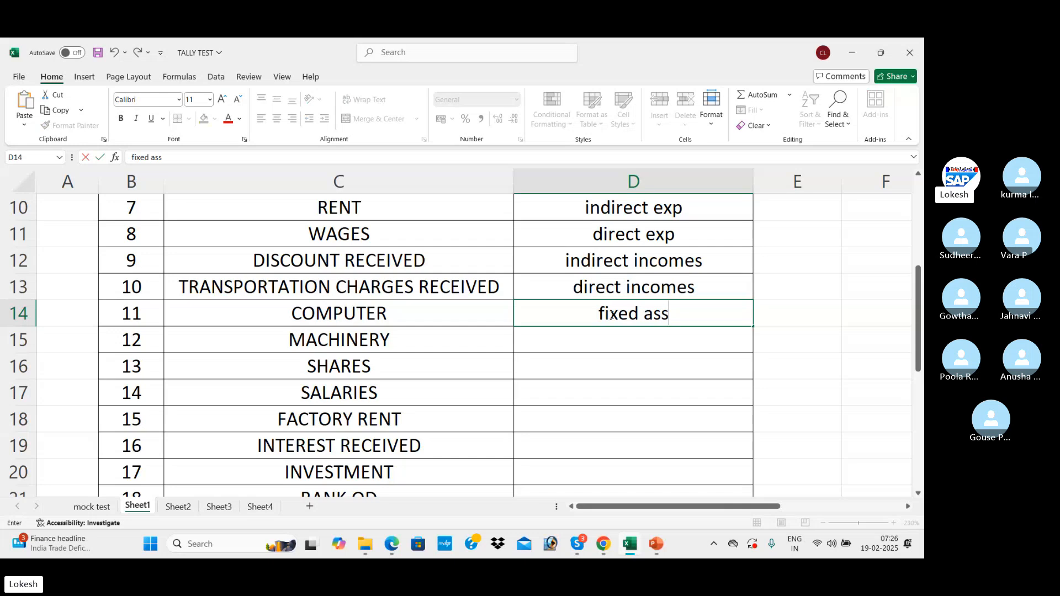
type("ets")
key("Return")
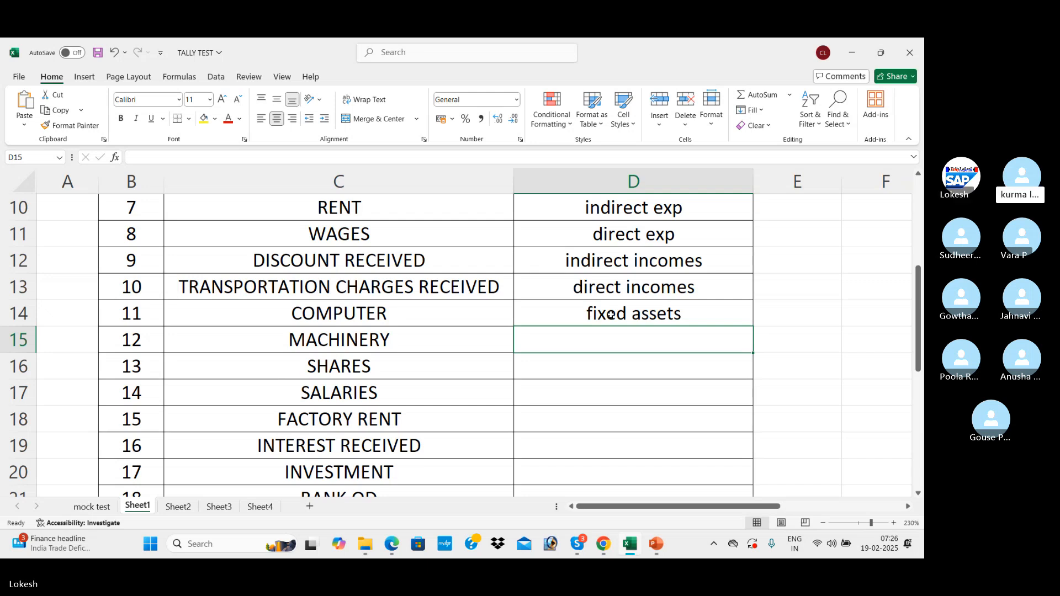
type("fixed assets")
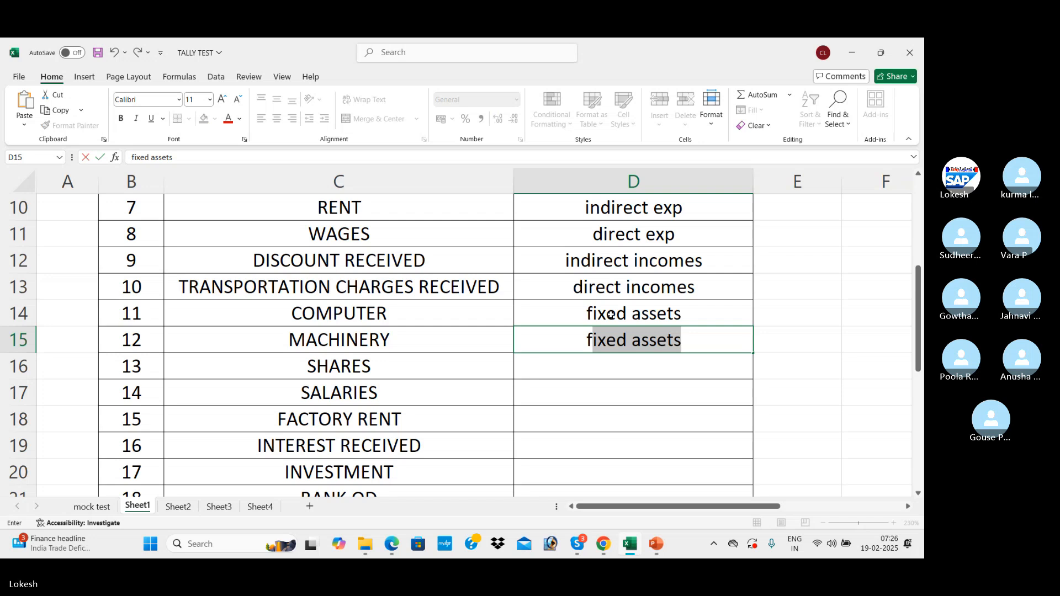
key("Return")
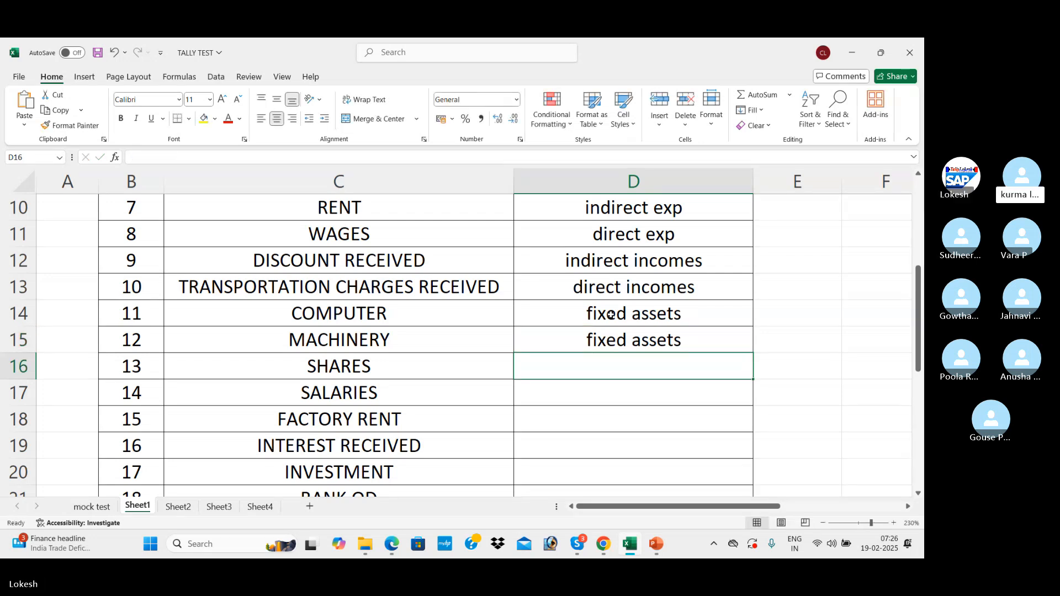
Step: Enter "current asset" as the group for the SHARES ledger in D16
type("curr")
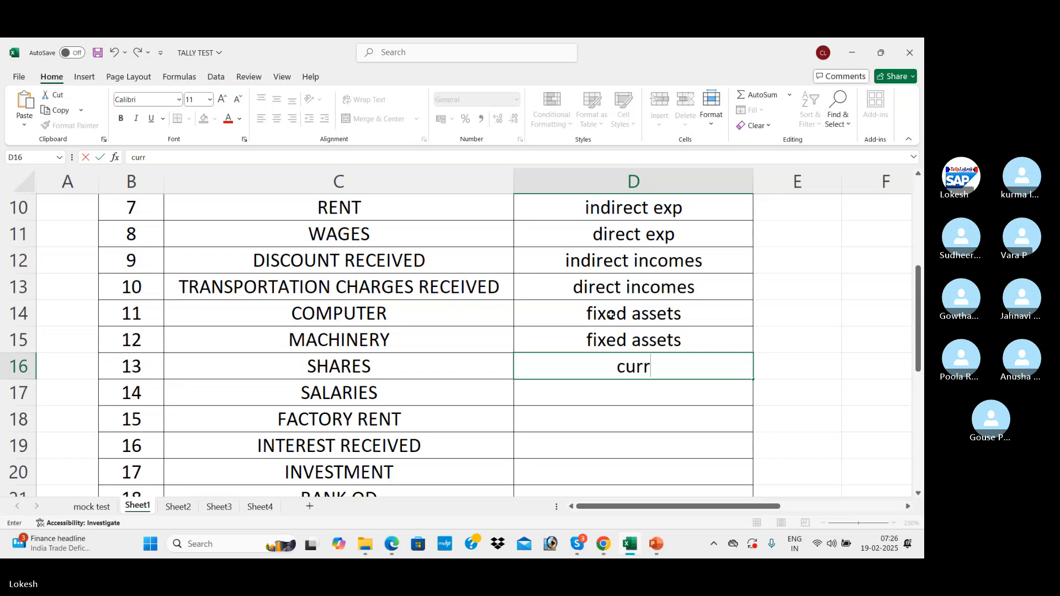
type("ent a")
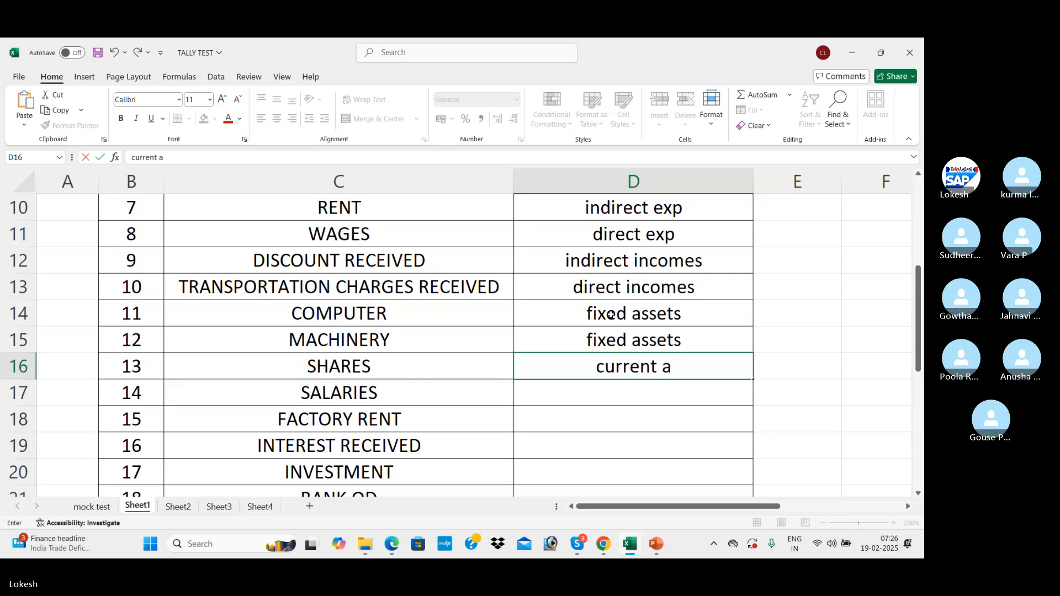
type("sset")
key("Return")
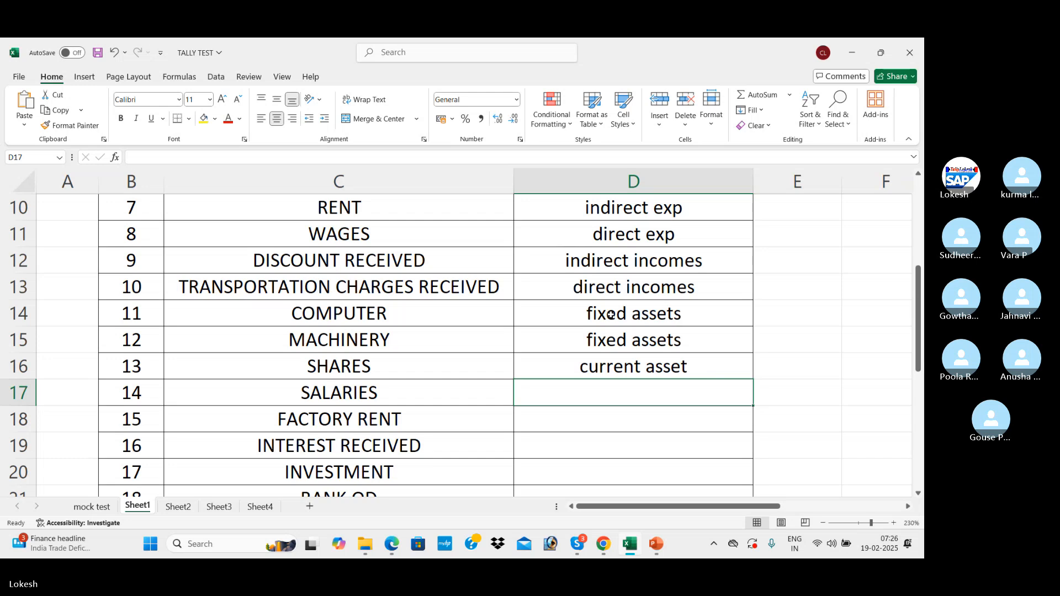
Step: Enter "indirect exp" as the group for SALARIES in D17 and "direct exp" for FACTORY RENT in D18
type("indirect")
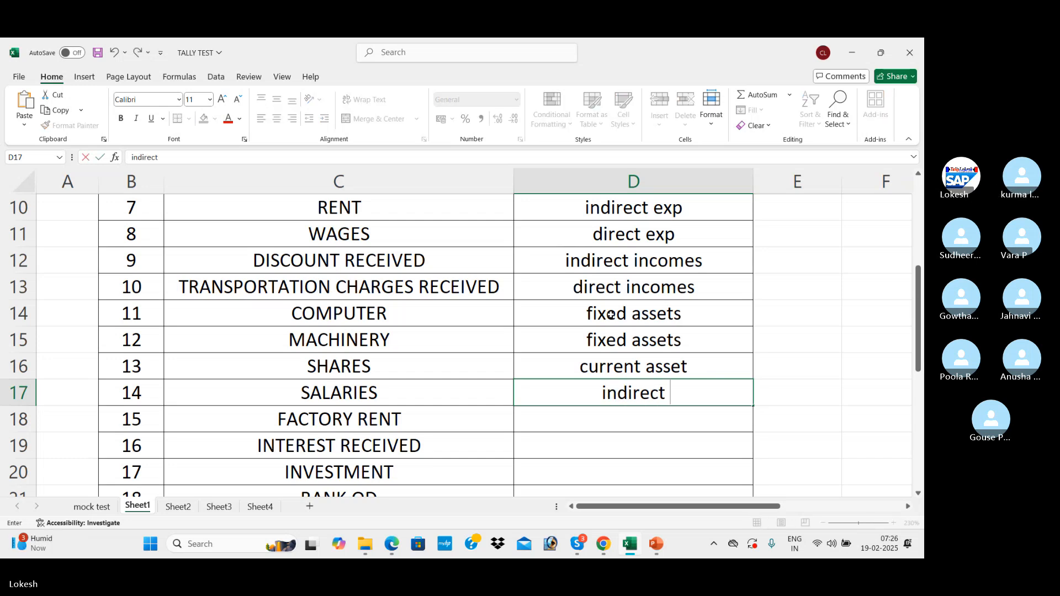
type(" in")
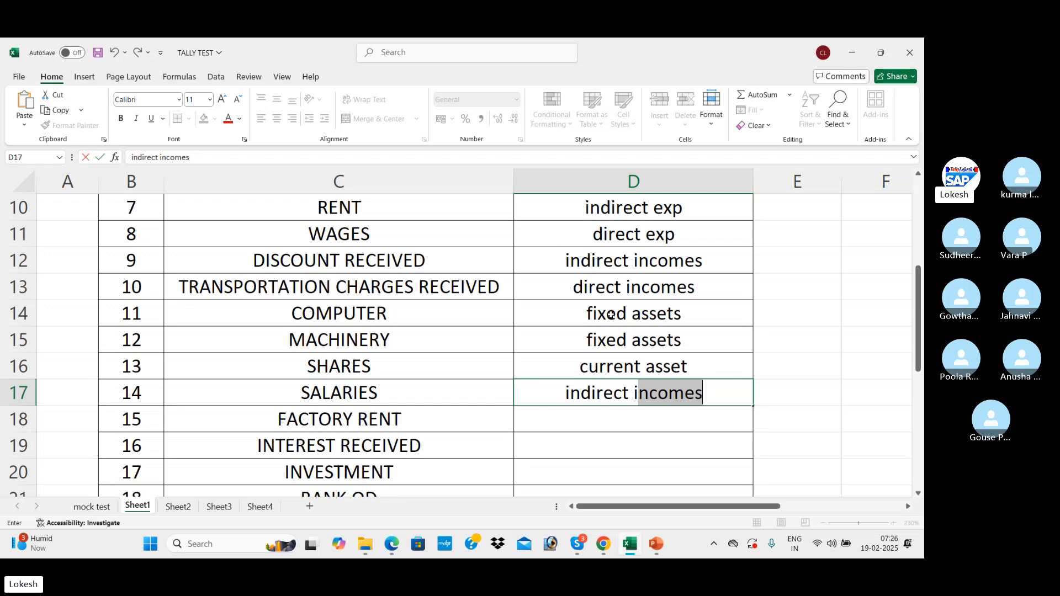
key("BackSpace")
key("BackSpace")
key("BackSpace")
type("e")
key("Return")
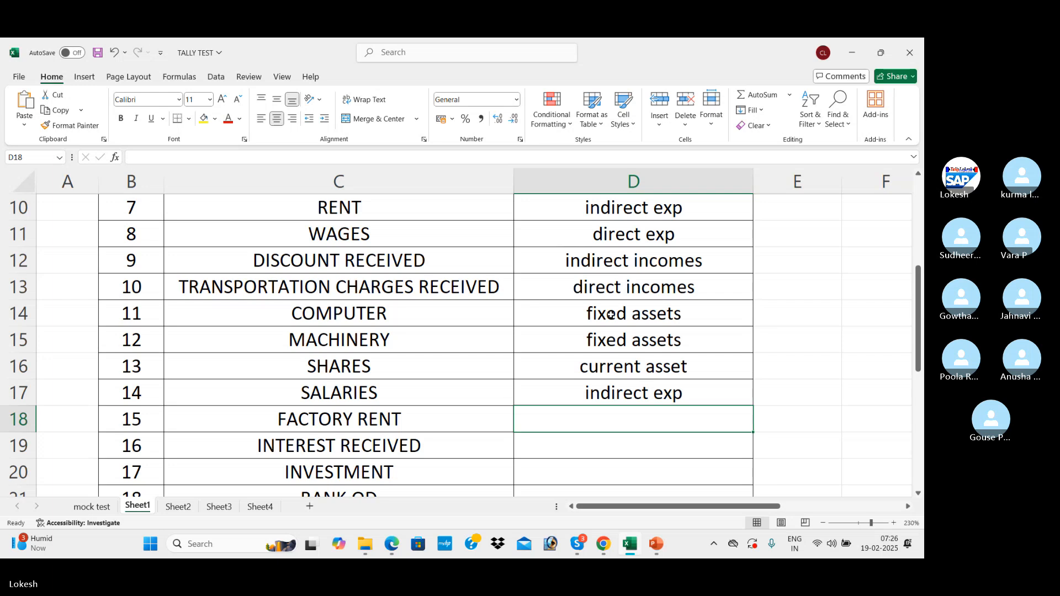
type("direct e")
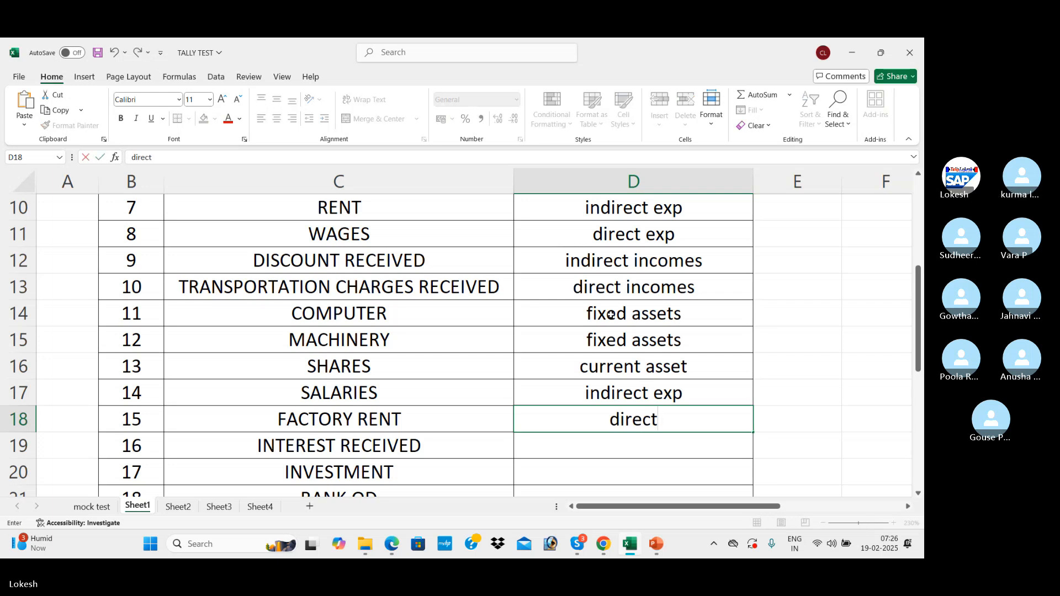
key("Return")
Step: Enter "indirect incomes" as the group for INTEREST RECEIVED in D19 and "investments" for INVESTMENT in D20
key("Down")
key("Down")
key("Down")
key("Down")
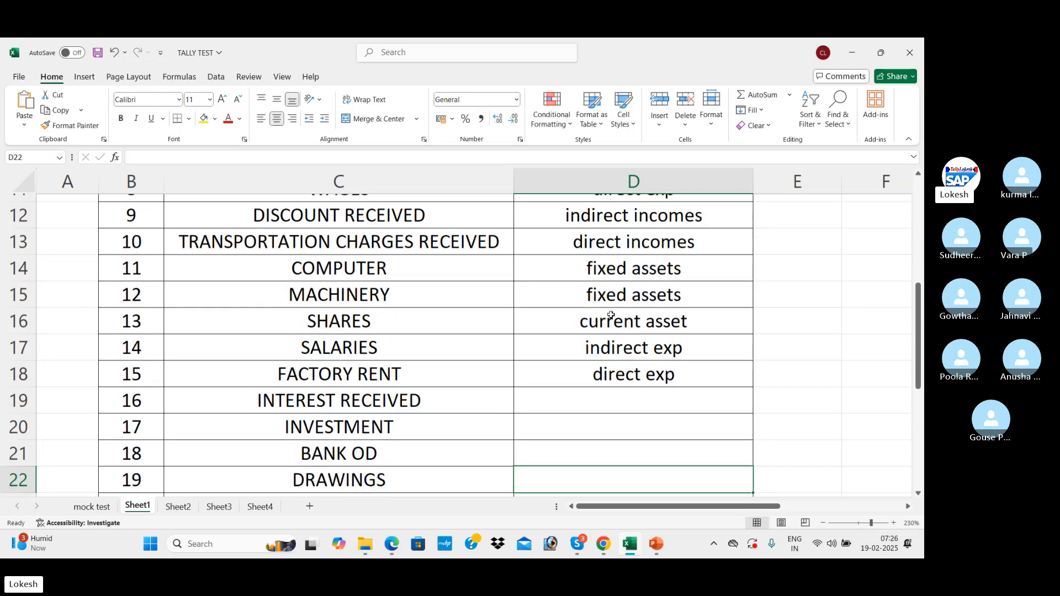
key("Up")
key("Up")
key("Up")
key("Up")
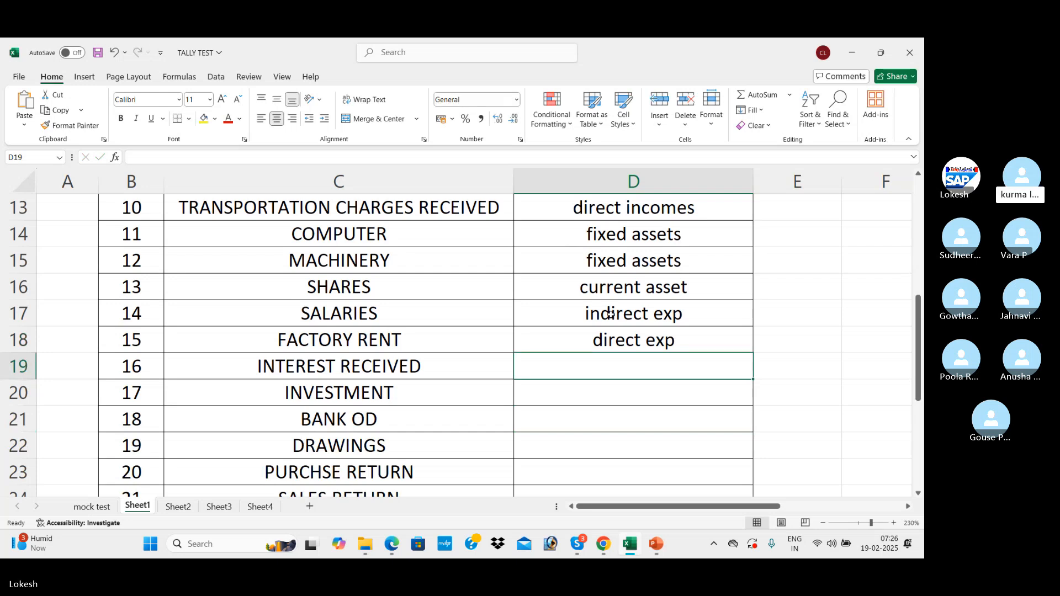
type("indir")
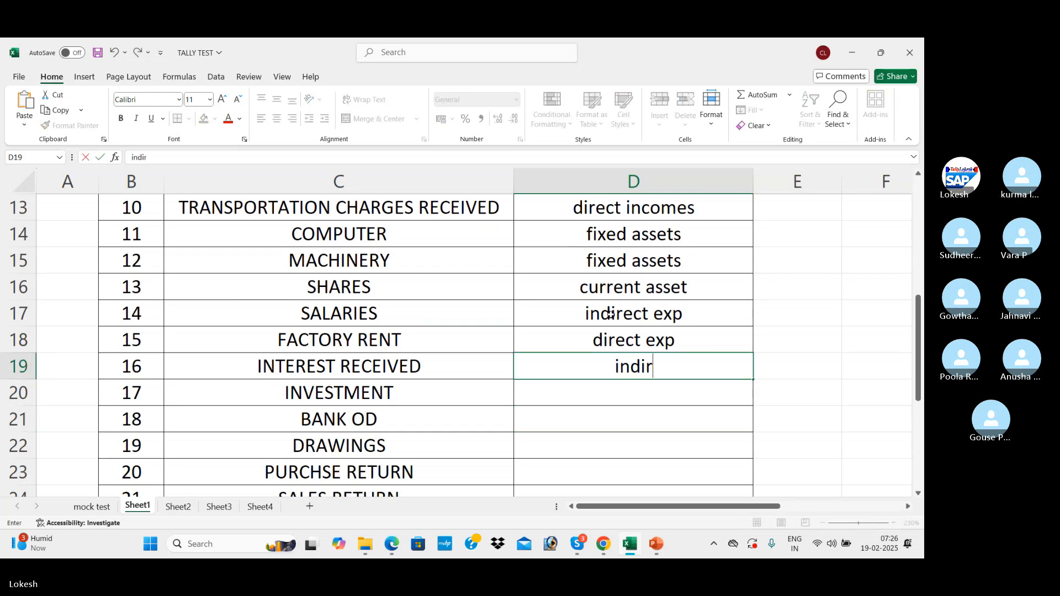
type("ect incomes")
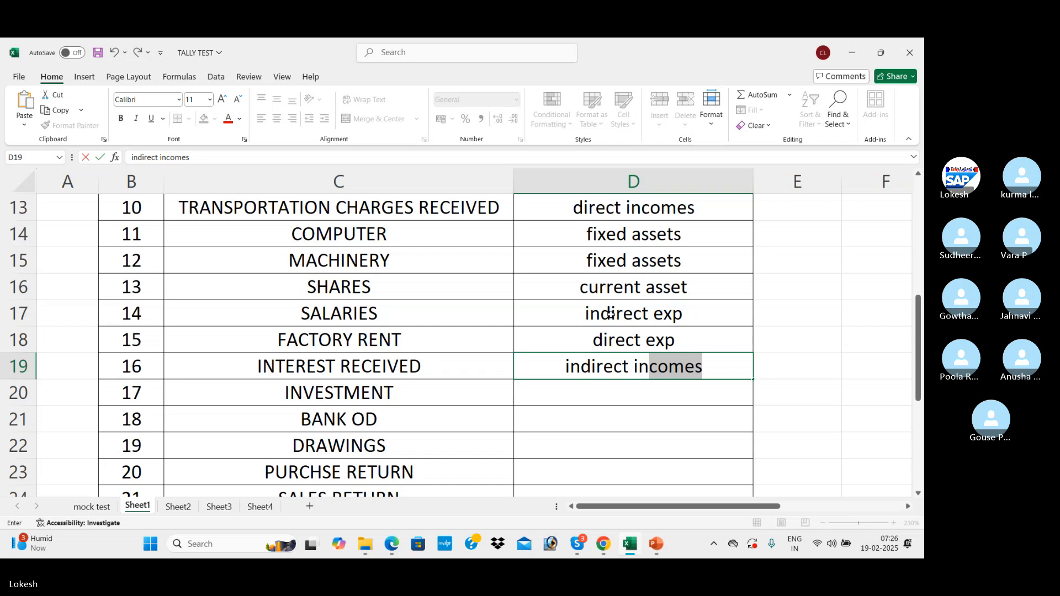
key("Return")
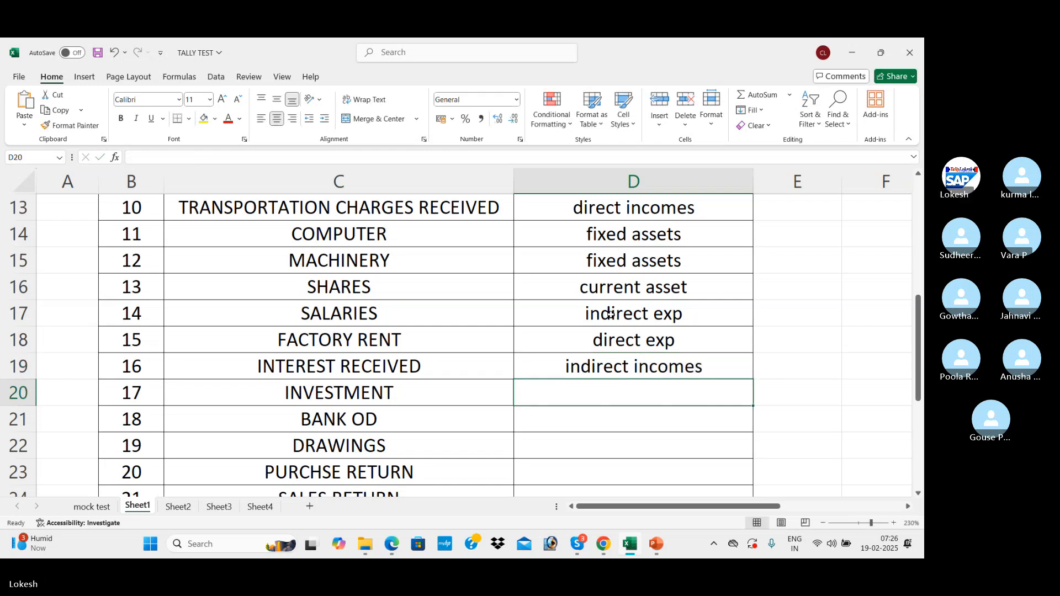
type("i")
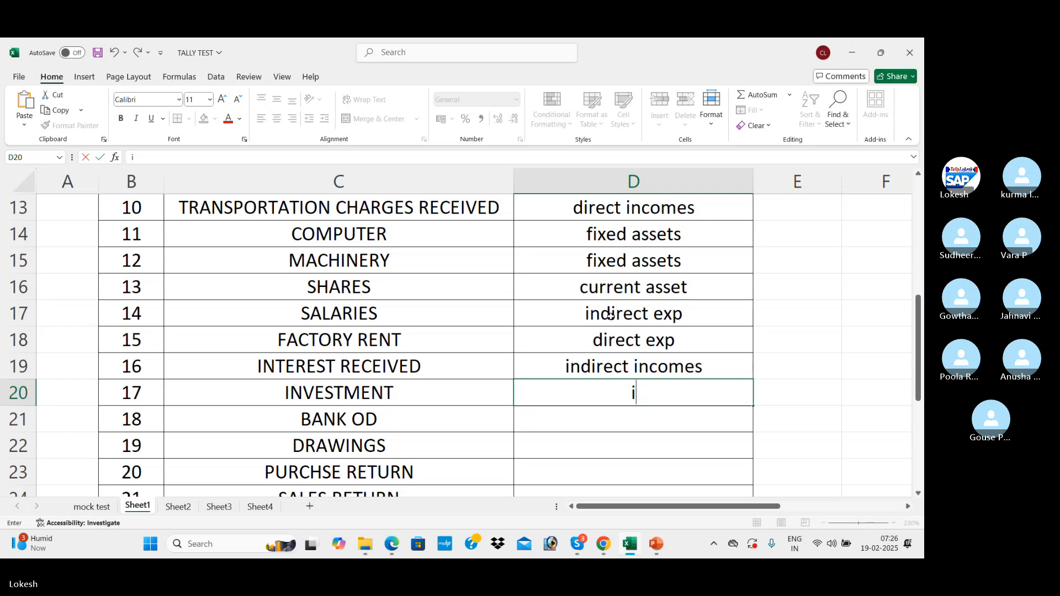
type("nvestments")
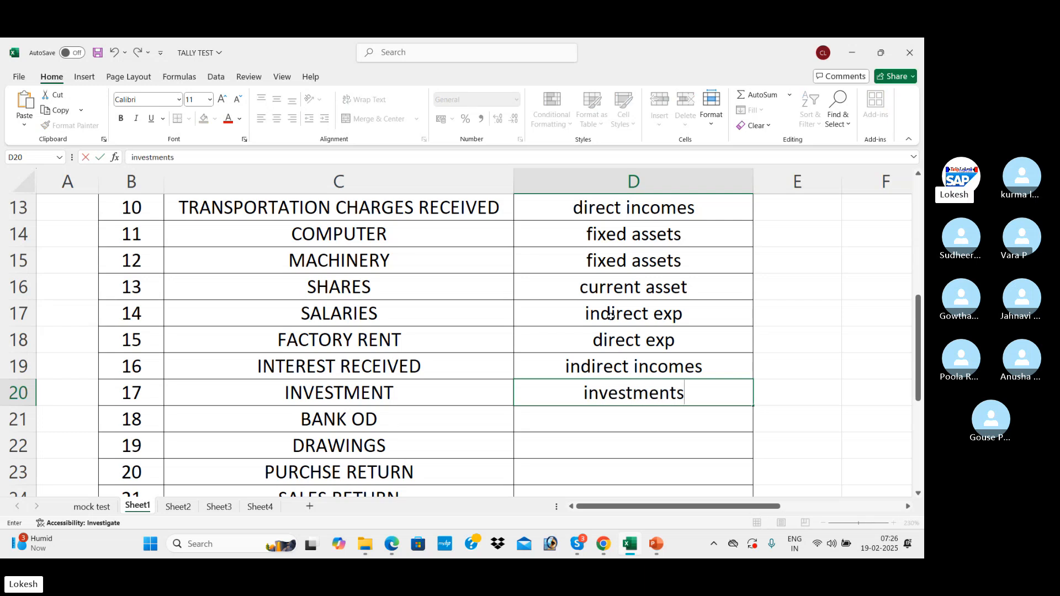
key("Return")
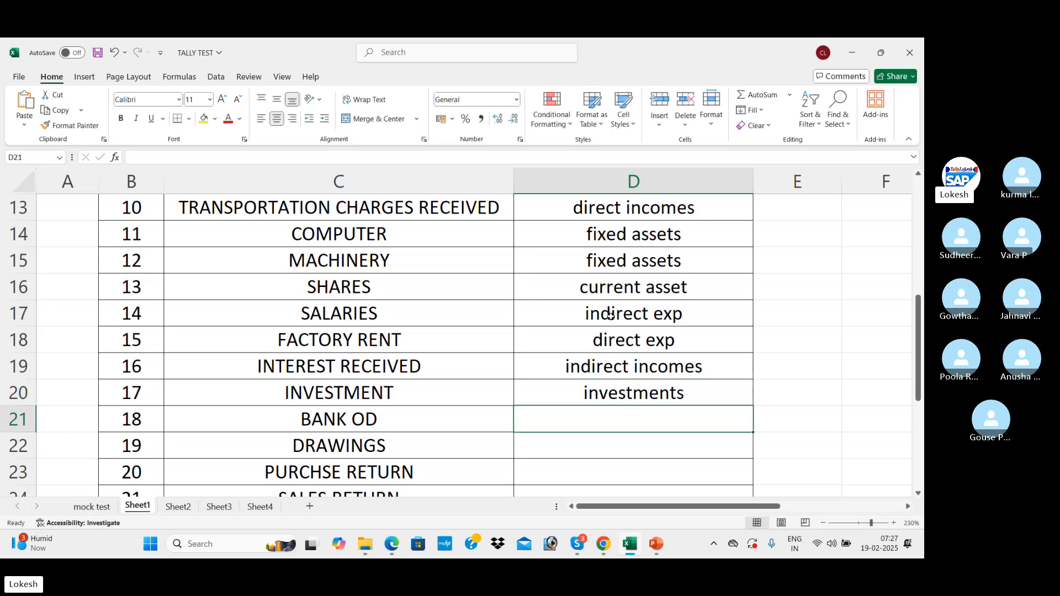
Step: Look over the ledgers that still need a group, from BANK OD down to DEPRECIATION
key("Down")
key("Down")
key("Down")
key("Down")
key("Down")
key("Down")
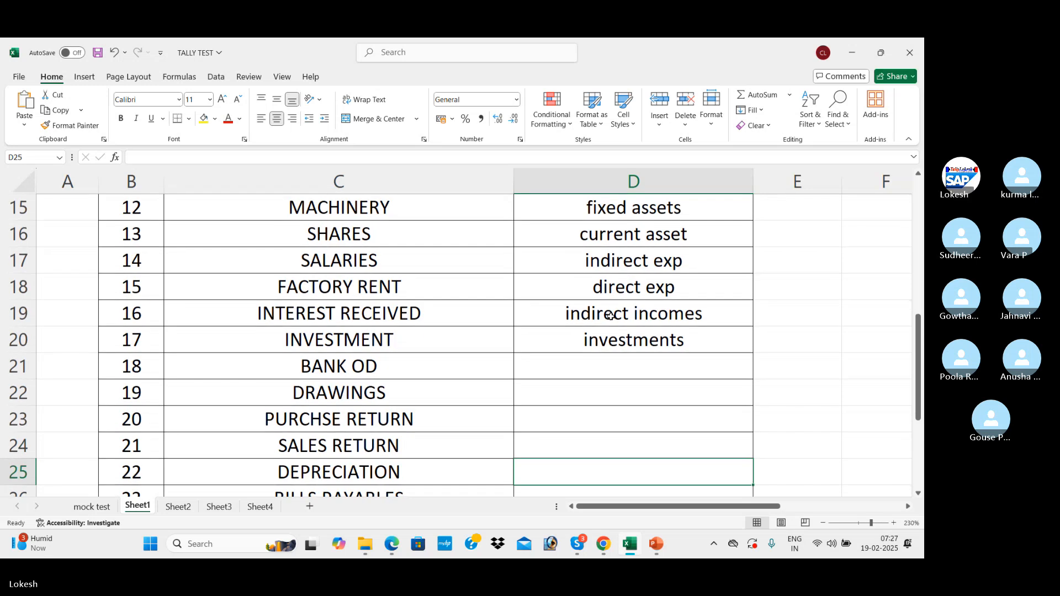
Step: Enter "bank od" as the group for the BANK OD ledger in D21
key("Up")
key("Up")
key("Up")
key("Up")
key("Up")
key("Up")
key("Up")
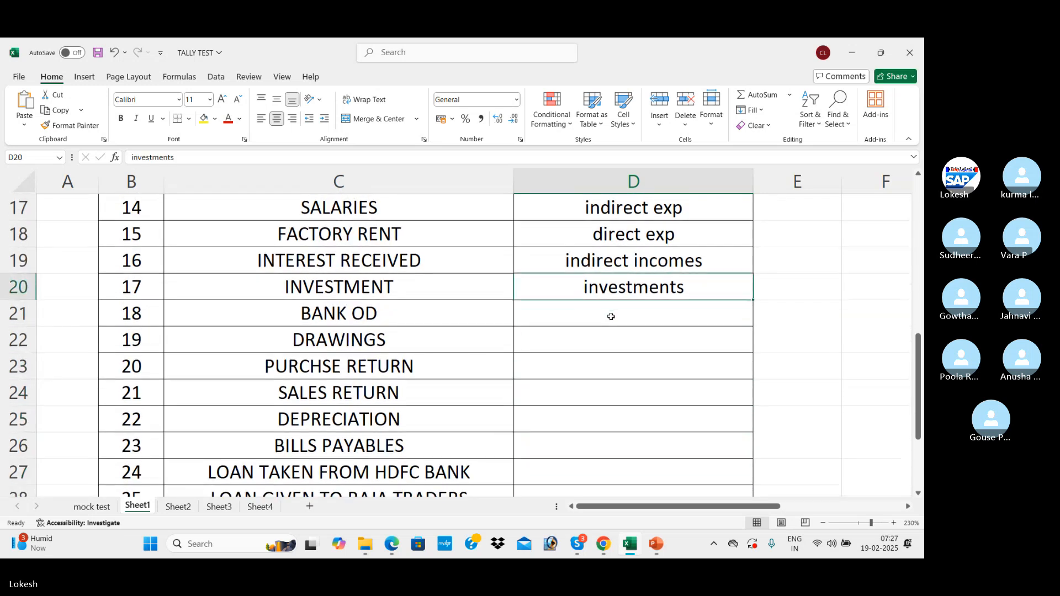
key("Down")
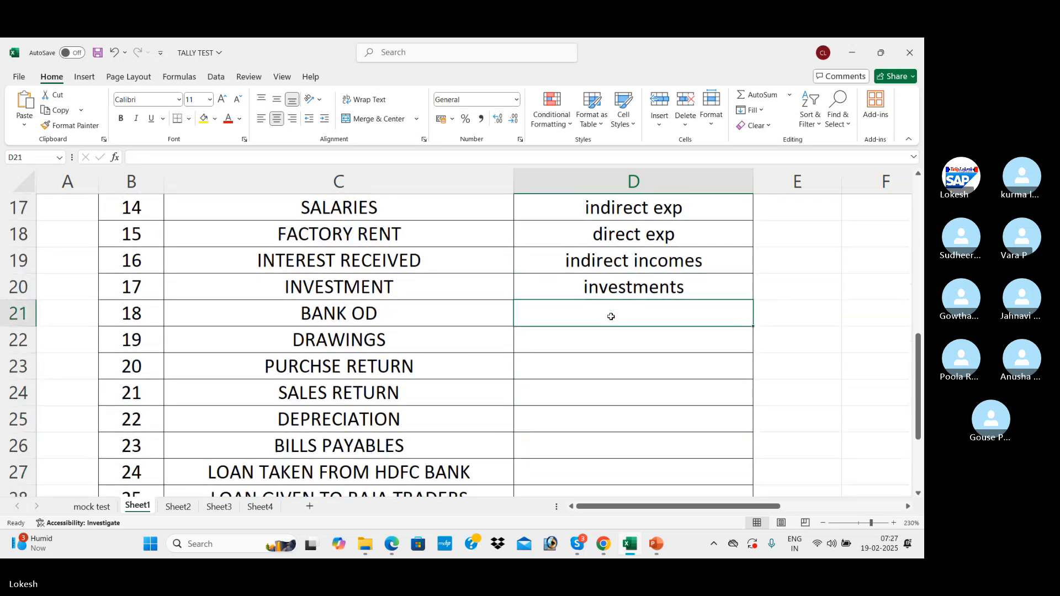
type("bank ov")
key("Return")
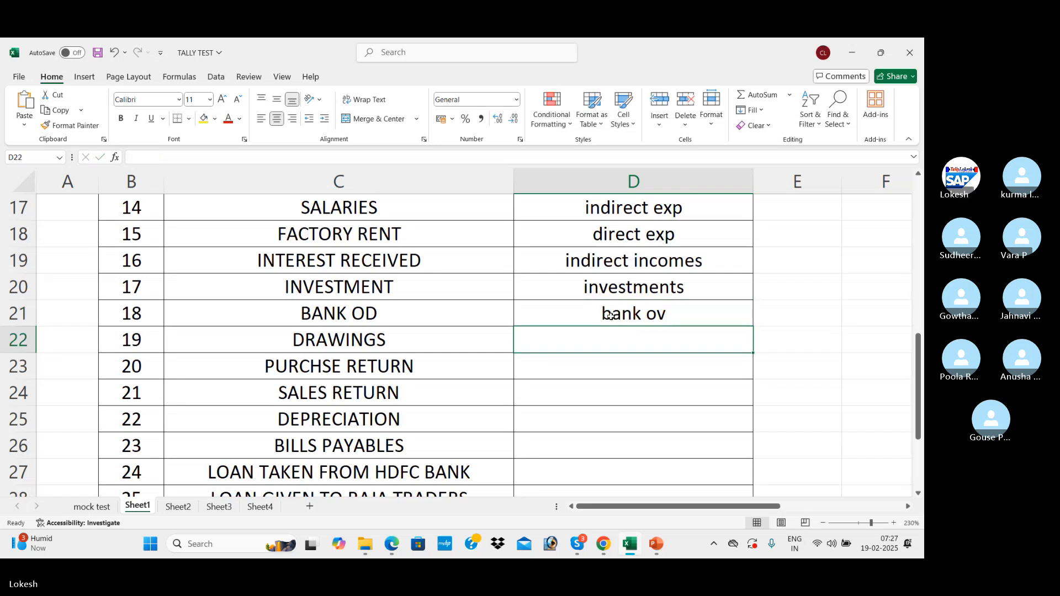
double_click(674, 314)
key("BackSpace")
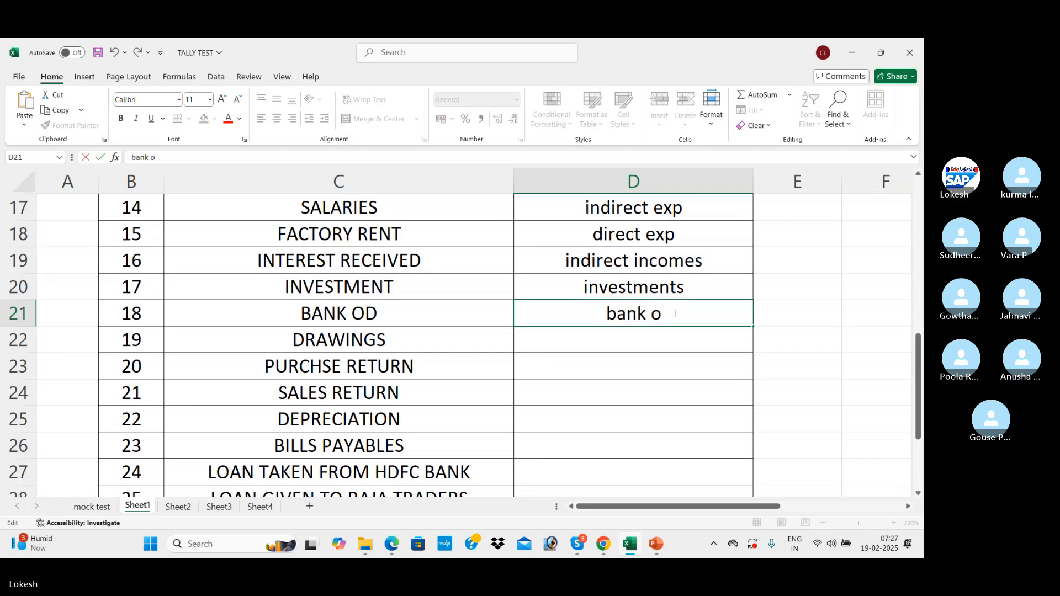
type("d")
left_click(645, 339)
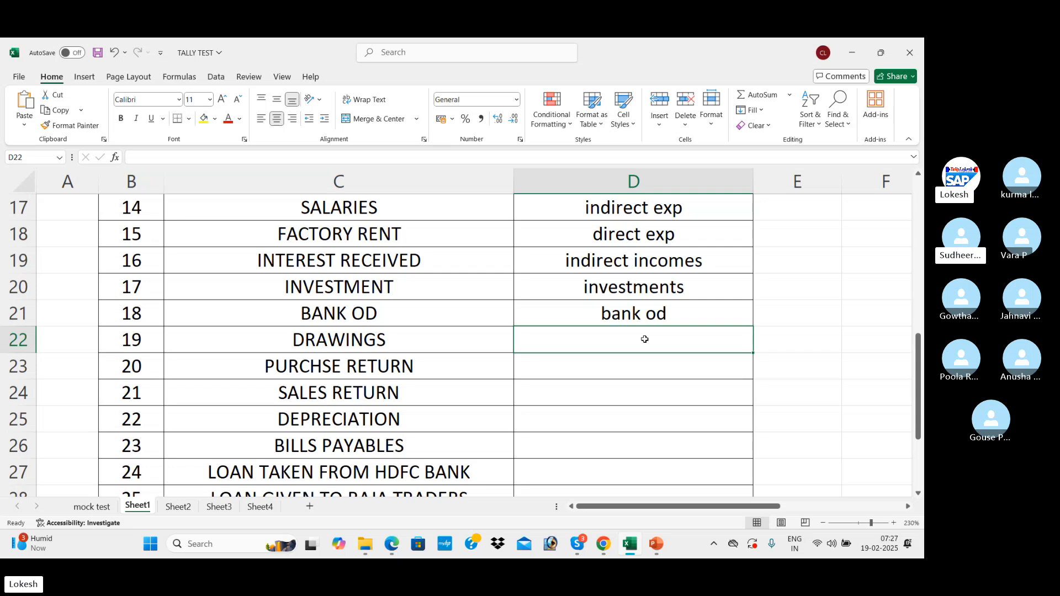
Step: Enter "capital" as the group for DRAWINGS in D22 and "purchase" for PURCHSE RETURN in D23
type("capital")
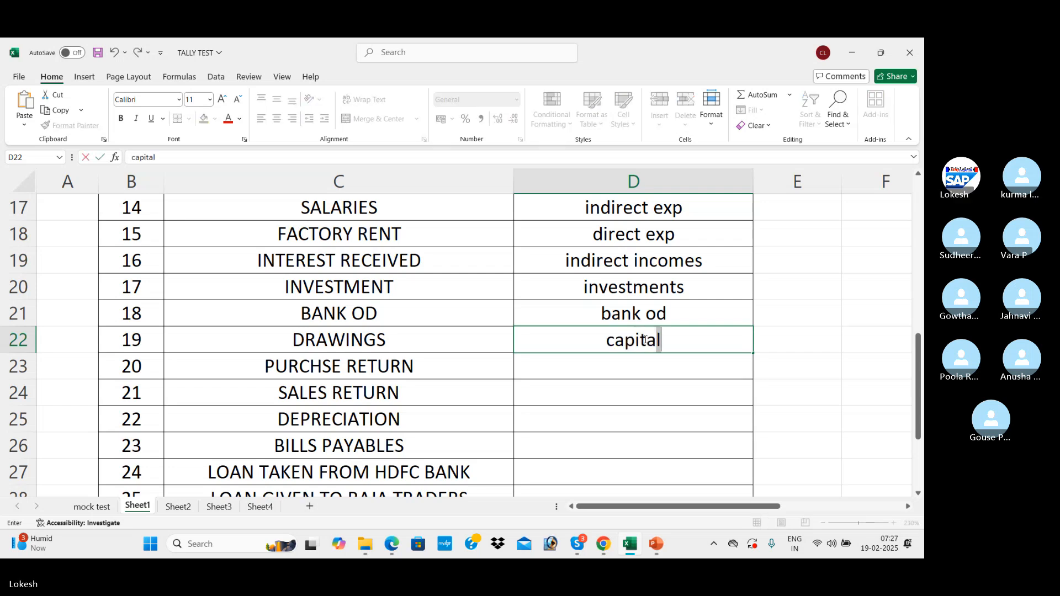
key("Return")
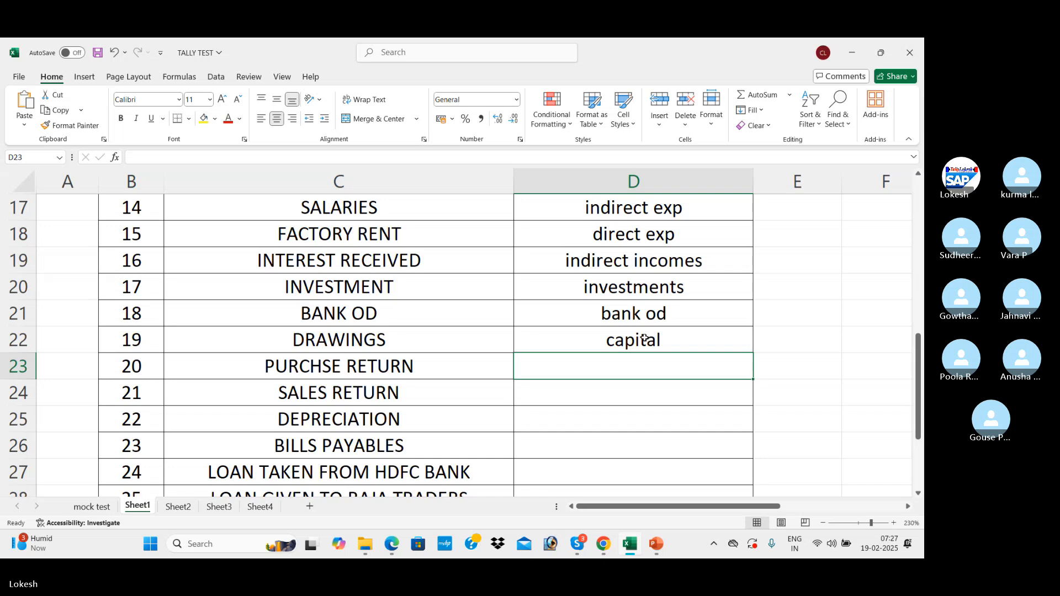
type("purchase")
key("Return")
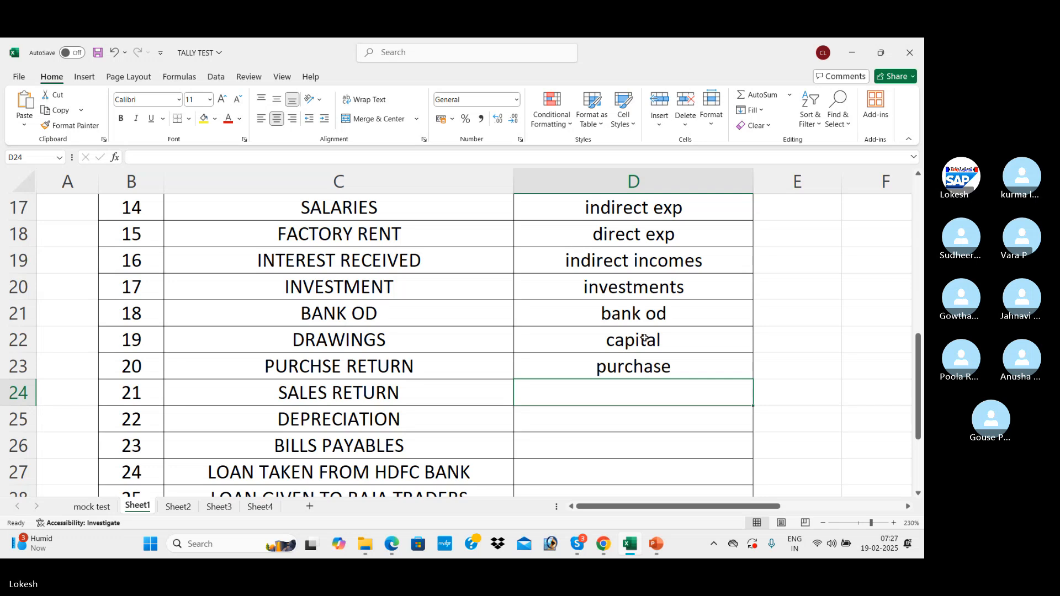
Step: Enter "sales" as the group for the SALES RETURN ledger in D24
type("sal")
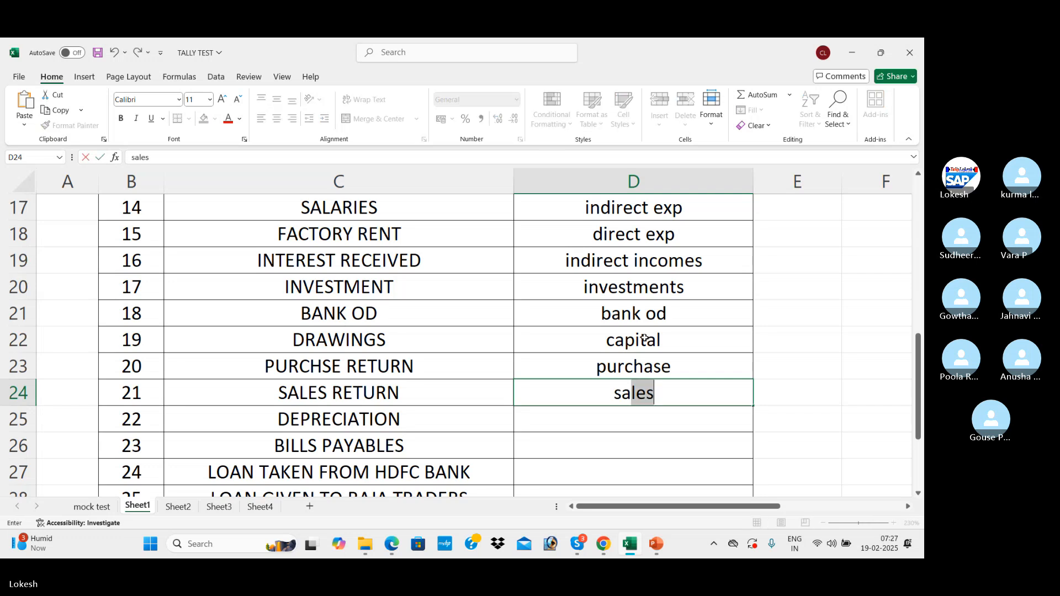
key("Right")
key("Down")
key("Down")
key("Down")
key("Down")
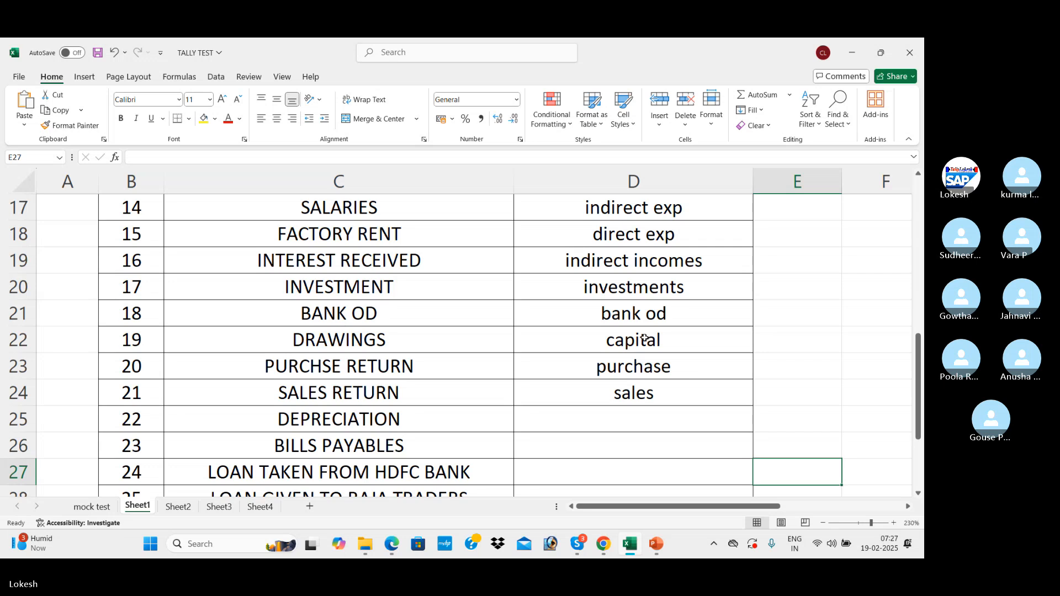
Step: Enter "indirect exp" as the group for the DEPRECIATION ledger in D25
key("Left")
key("Up")
key("Up")
key("Left")
key("Up")
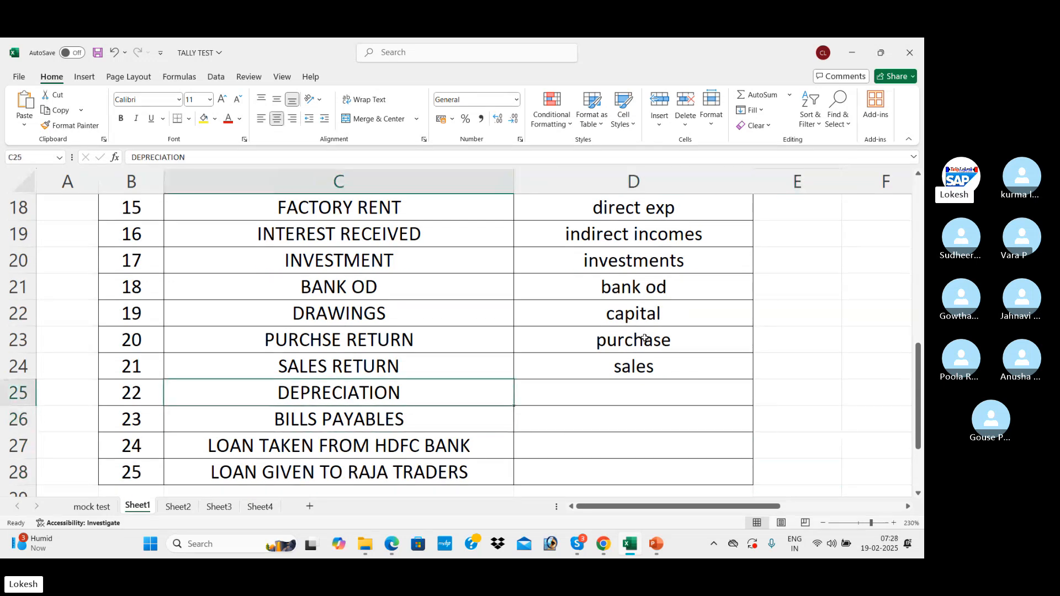
key("Right")
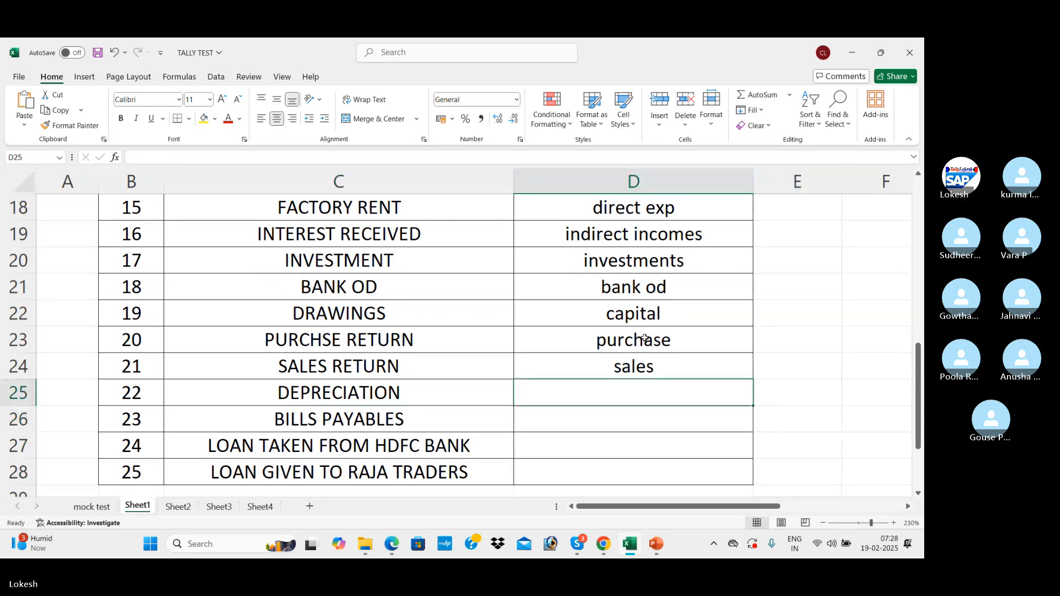
type("indirect e")
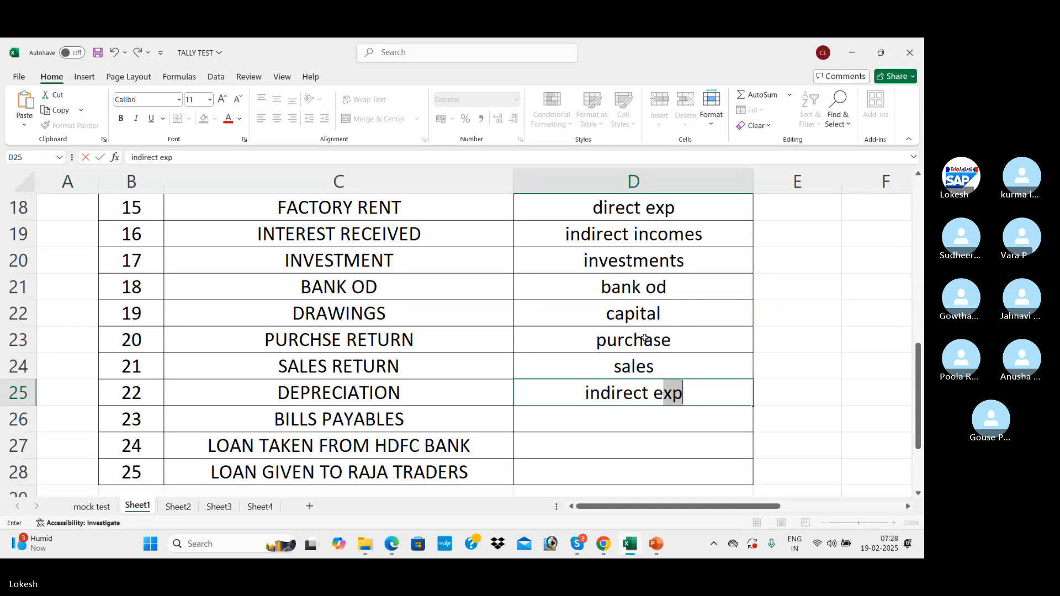
key("Return")
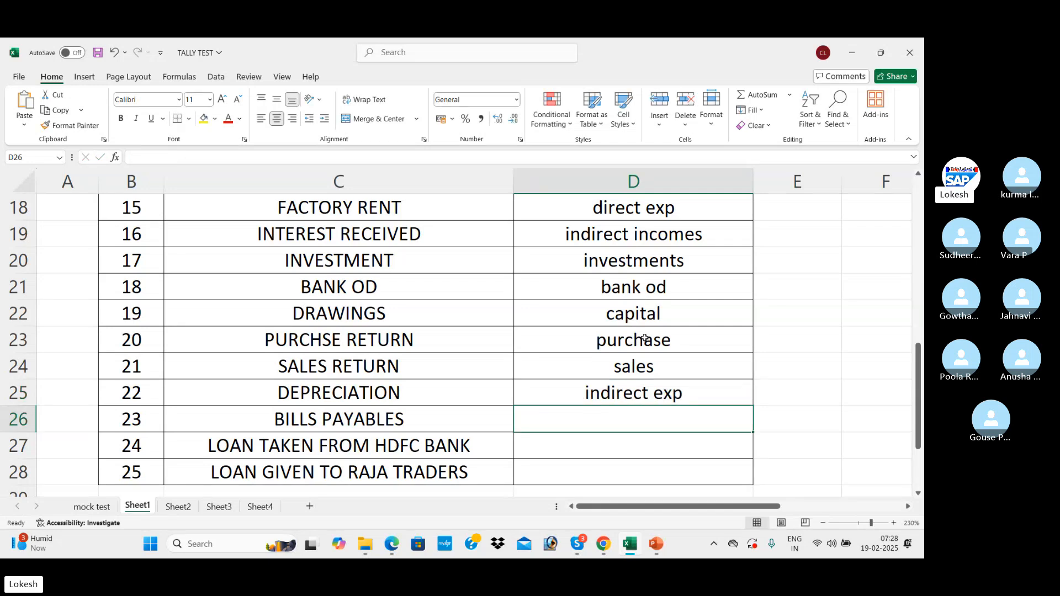
Step: Enter "current liabilities" as the group for the BILLS PAYABLES ledger in D26
type("current")
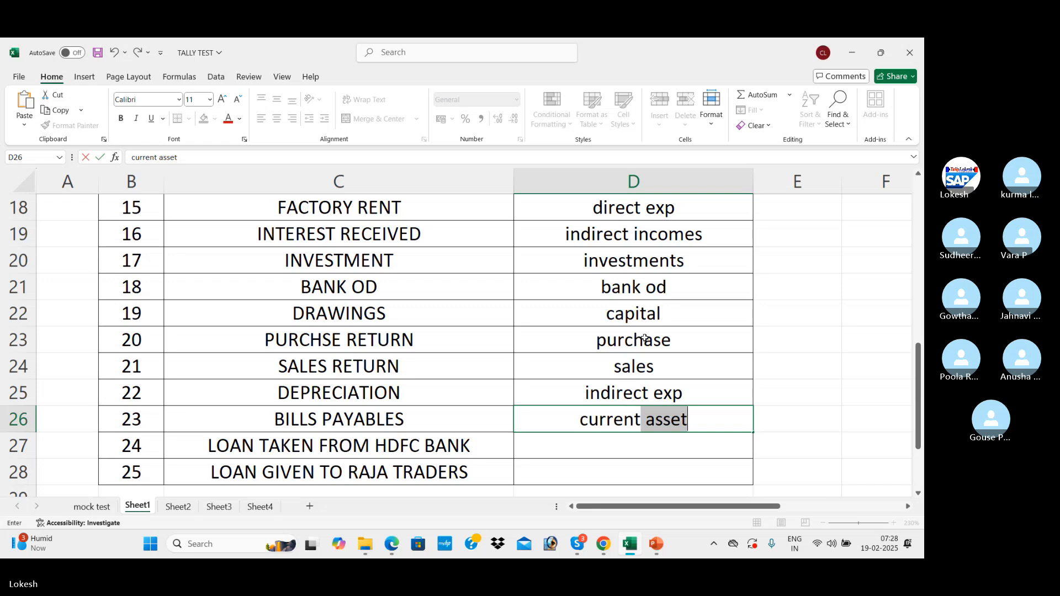
type(" as")
key("BackSpace")
key("BackSpace")
key("BackSpace")
key("BackSpace")
type("l")
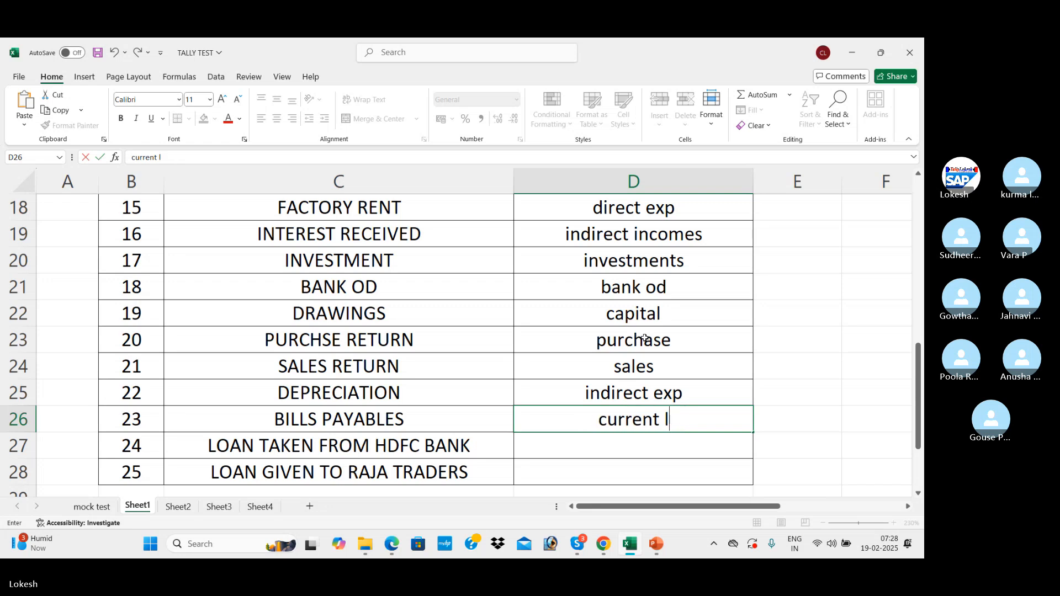
type("iabili")
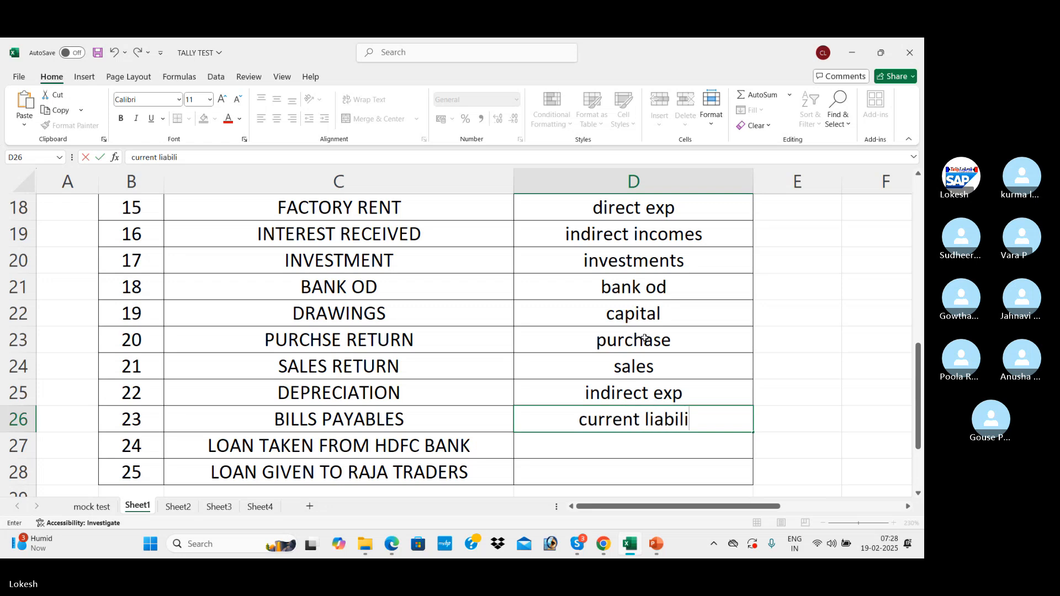
type("ties")
key("Return")
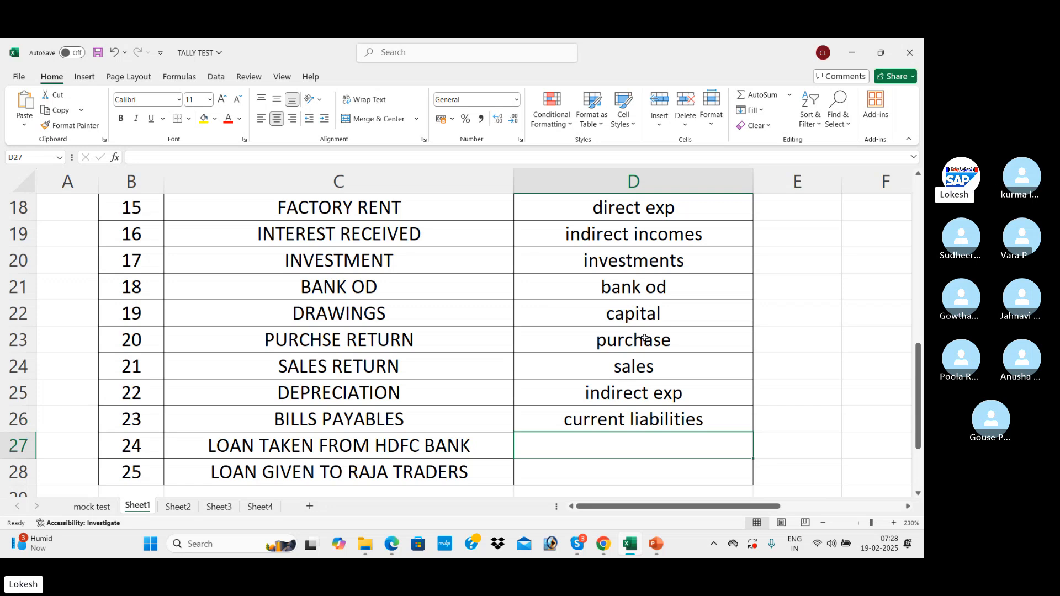
Step: Enter "loans & liabilities" as the group for LOAN TAKEN FROM HDFC BANK in D27
key("Down")
scroll(644, 339, "down", 1)
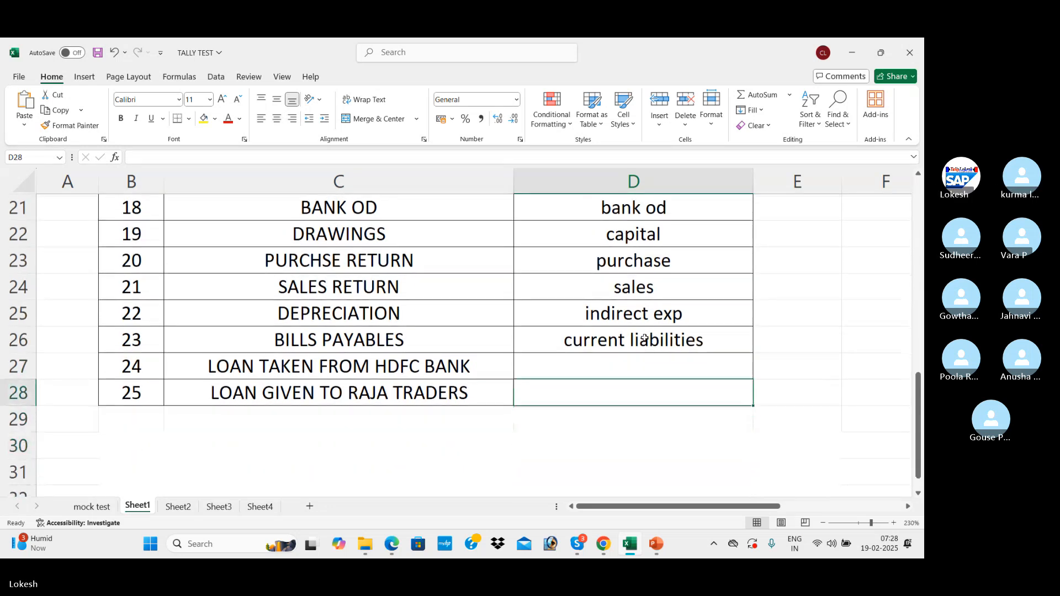
key("Up")
key("Up")
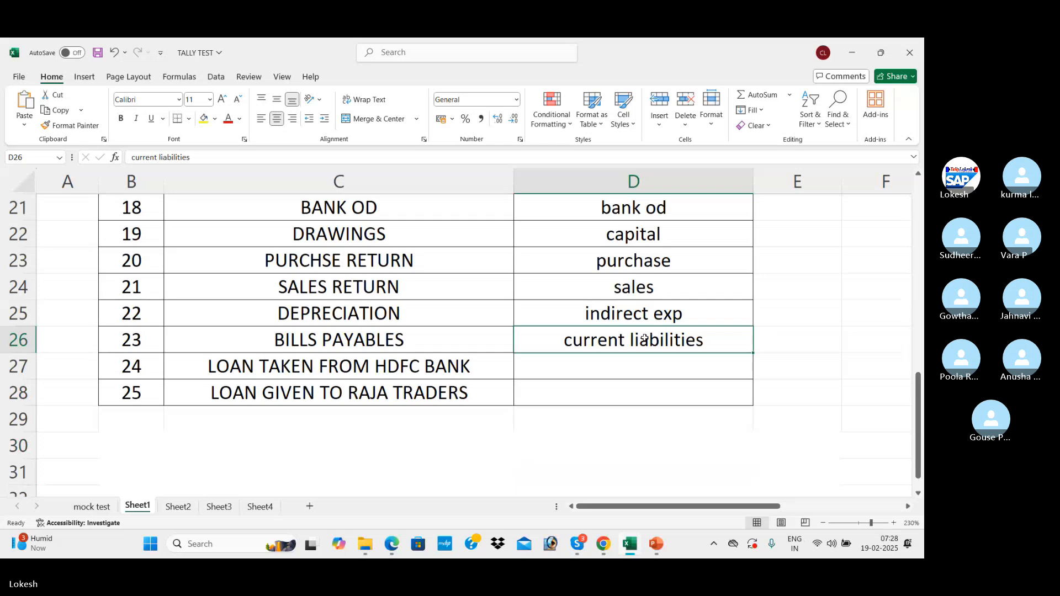
key("Down")
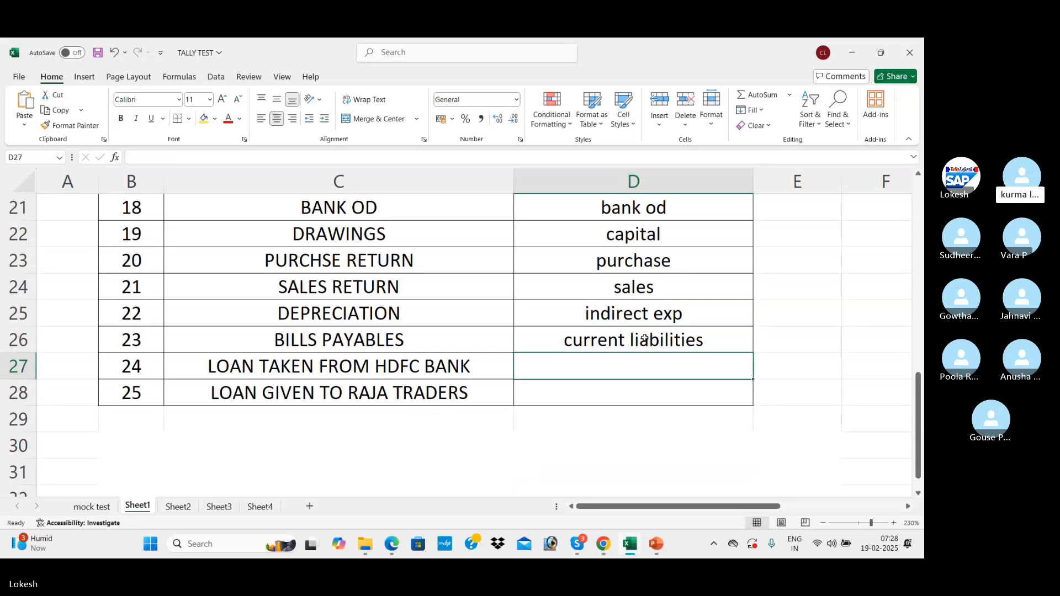
type("loand")
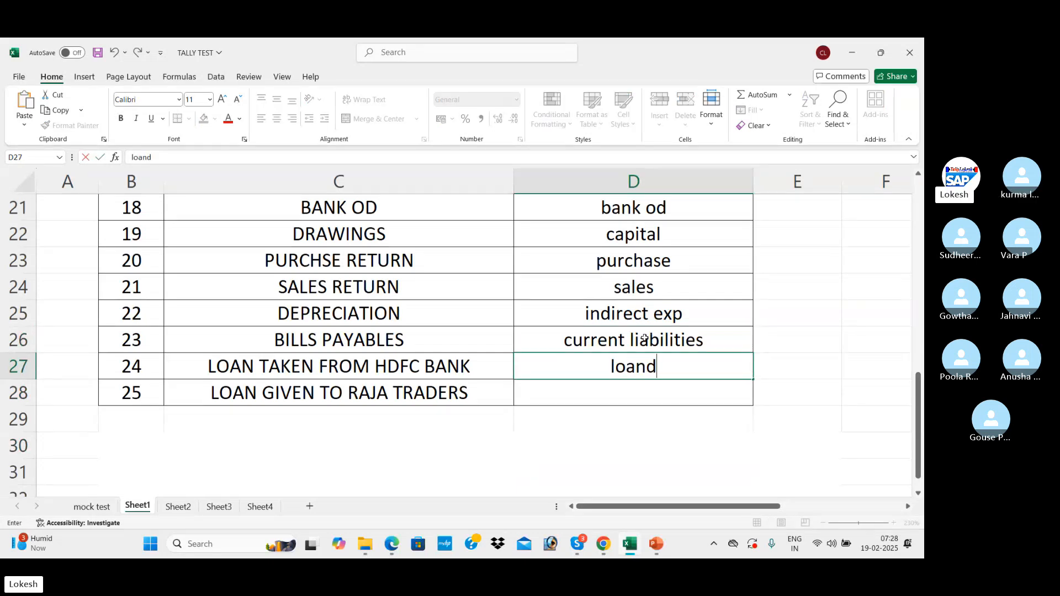
key("BackSpace")
type("s &")
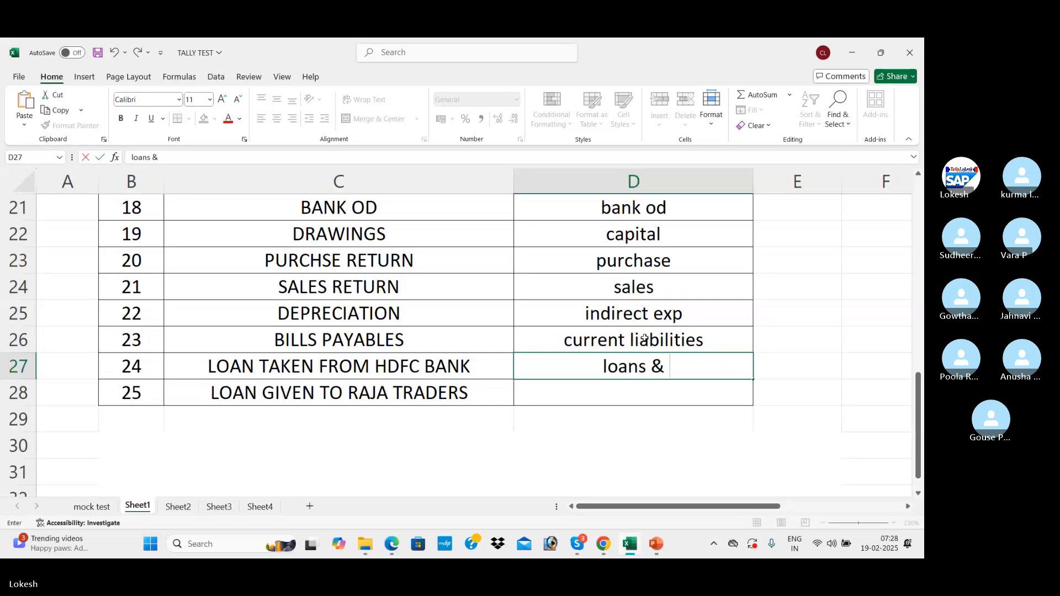
type(" liabili")
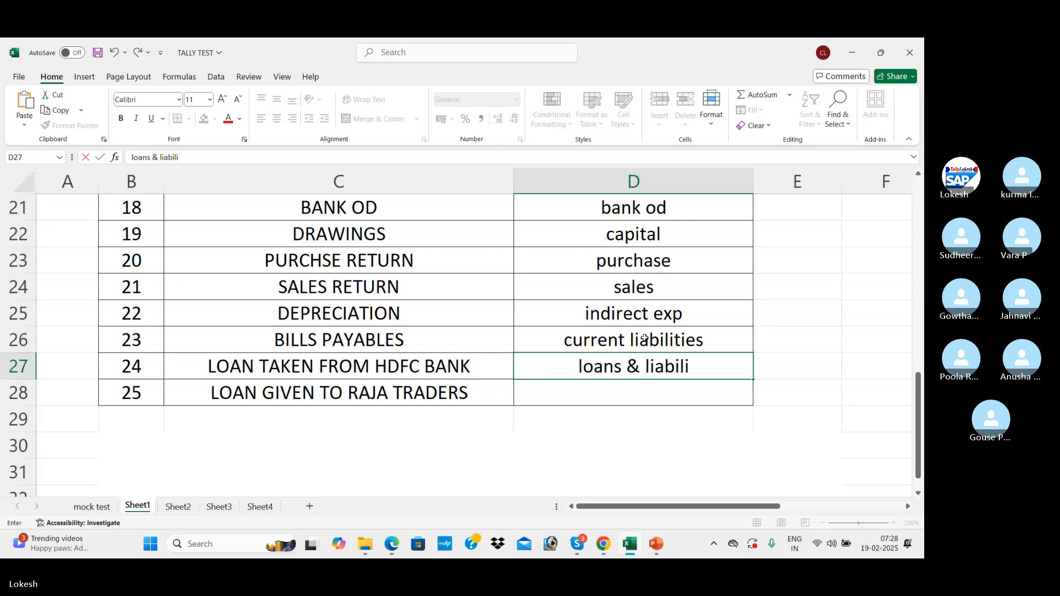
type("ties")
key("Return")
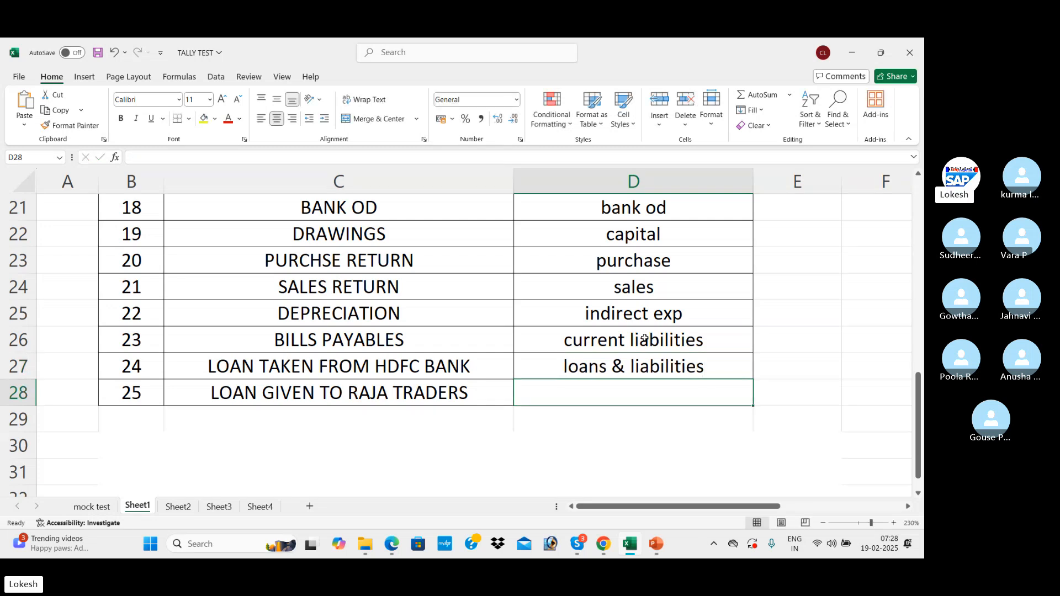
Step: Enter "LOANS & ADVANCES" as the group for LOAN GIVEN TO RAJA TRADERS in D28
type("Lo")
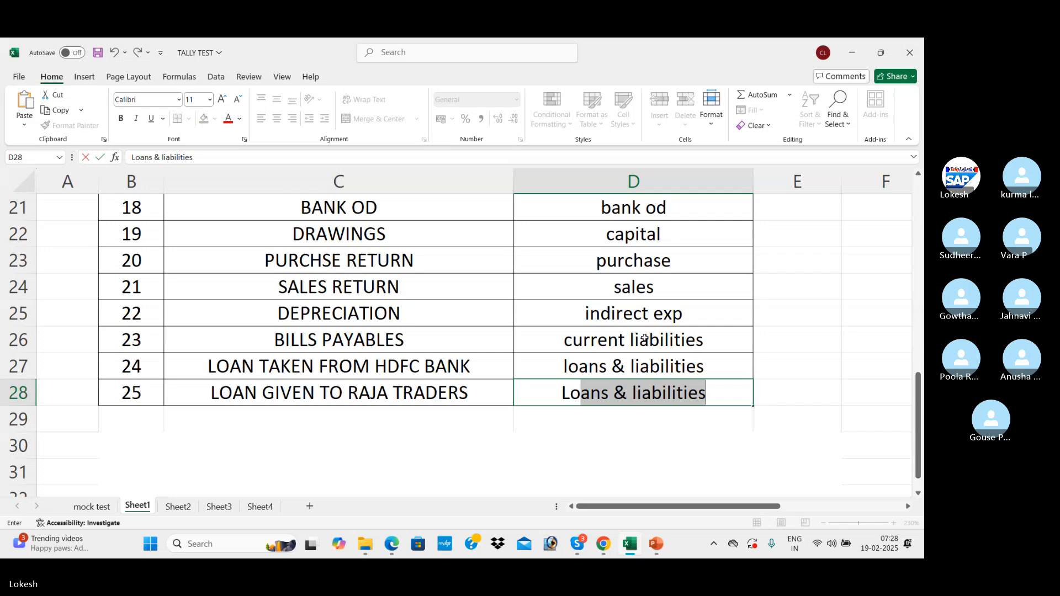
key("BackSpace")
key("BackSpace")
key("BackSpace")
type("LO")
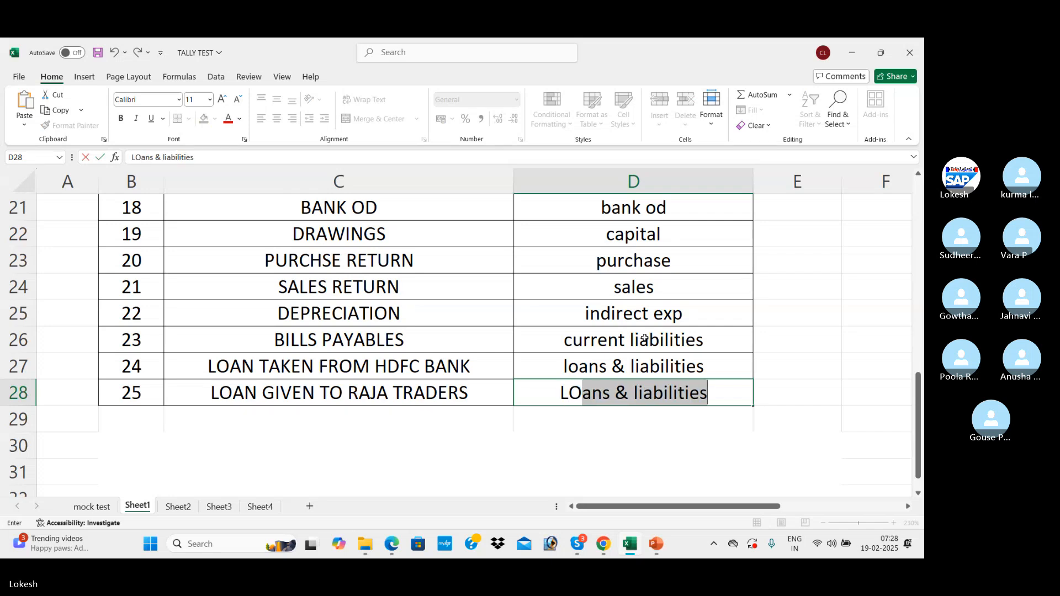
type("ANS & ")
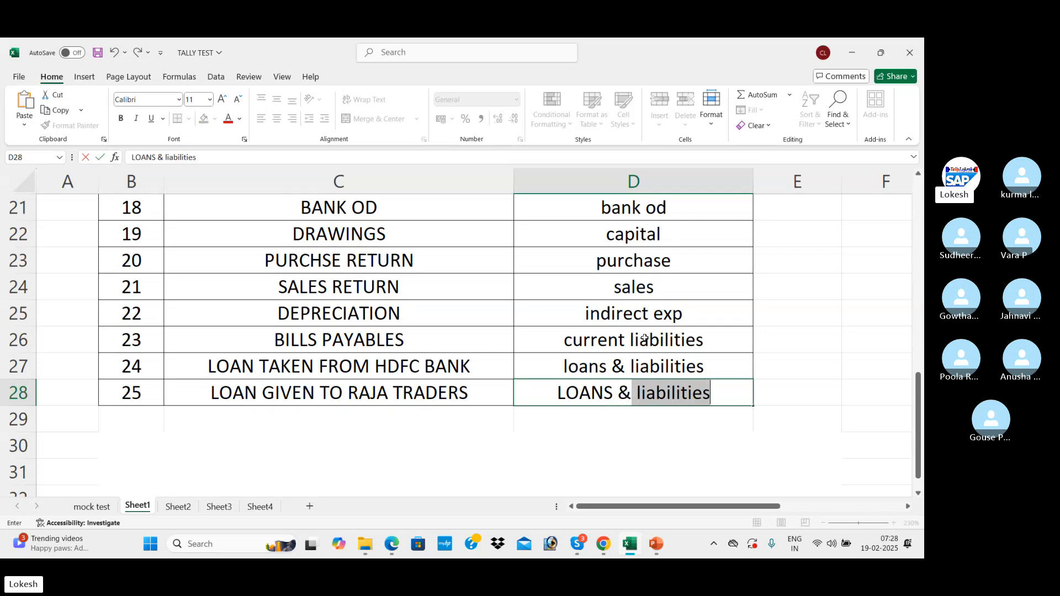
type("AD")
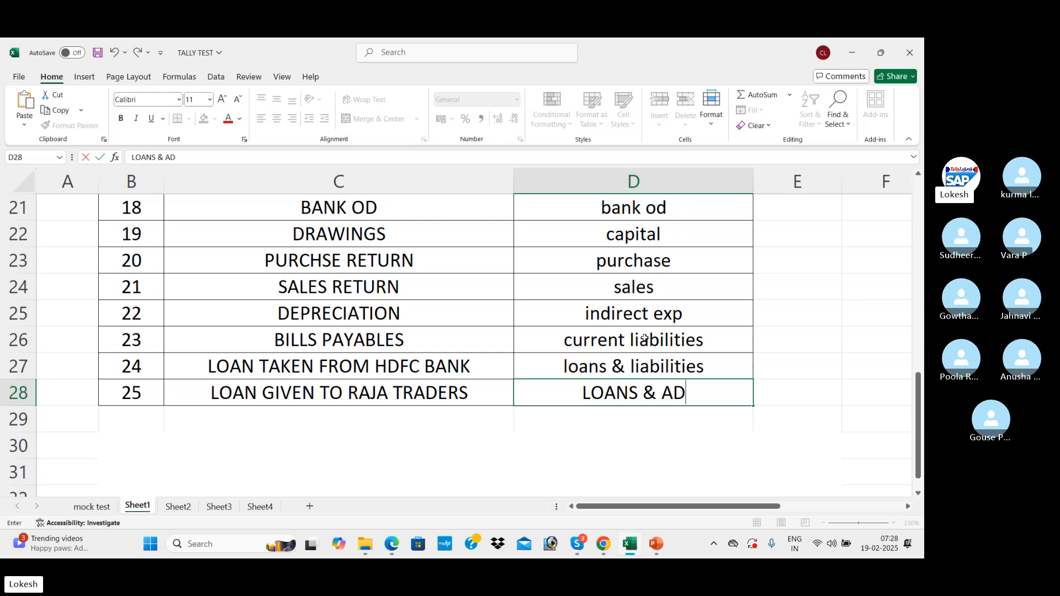
type("VANCES")
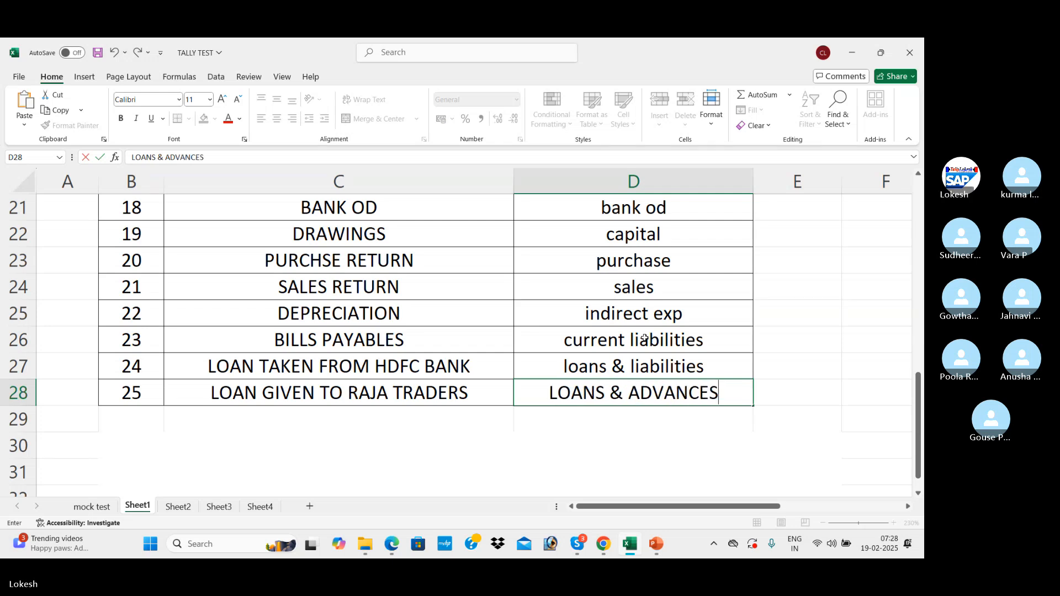
key("Return")
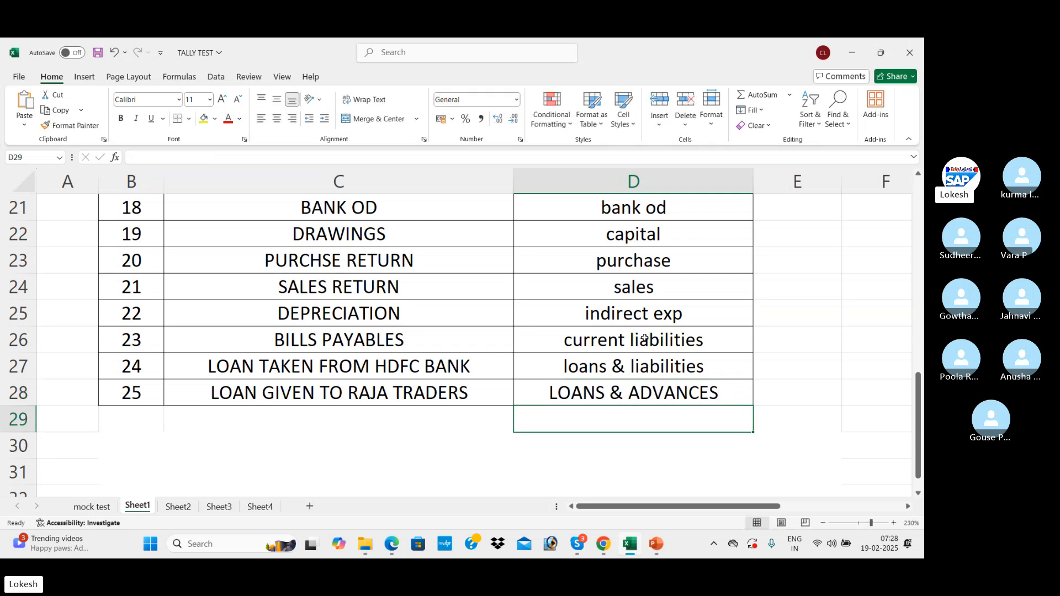
Step: Apply all borders to every cell of Sheet1, including the area around the ledger table
left_click_drag(137, 426, 538, 480)
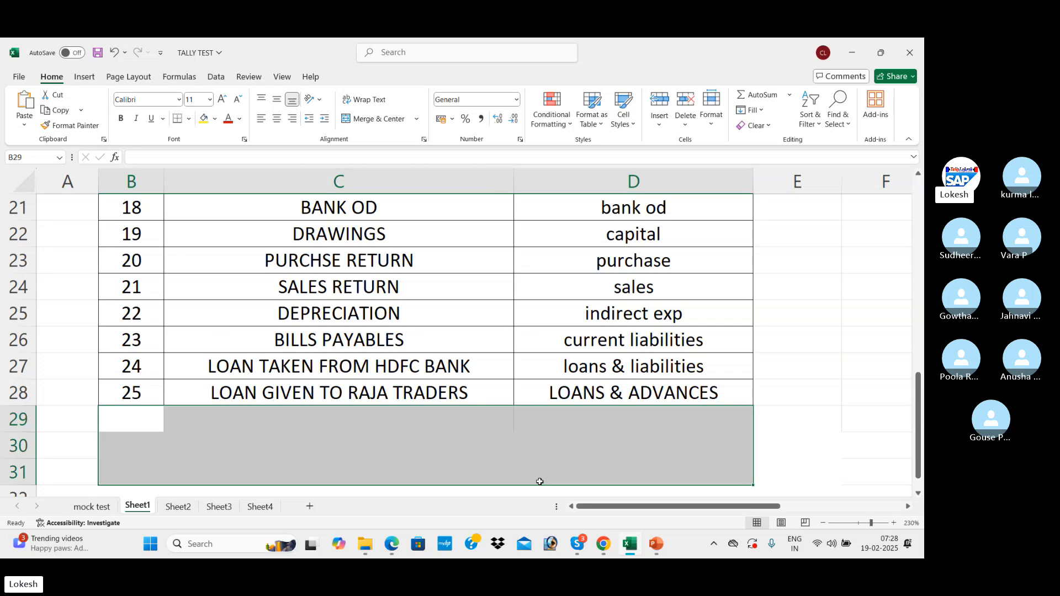
left_click(427, 277)
key("ctrl+a")
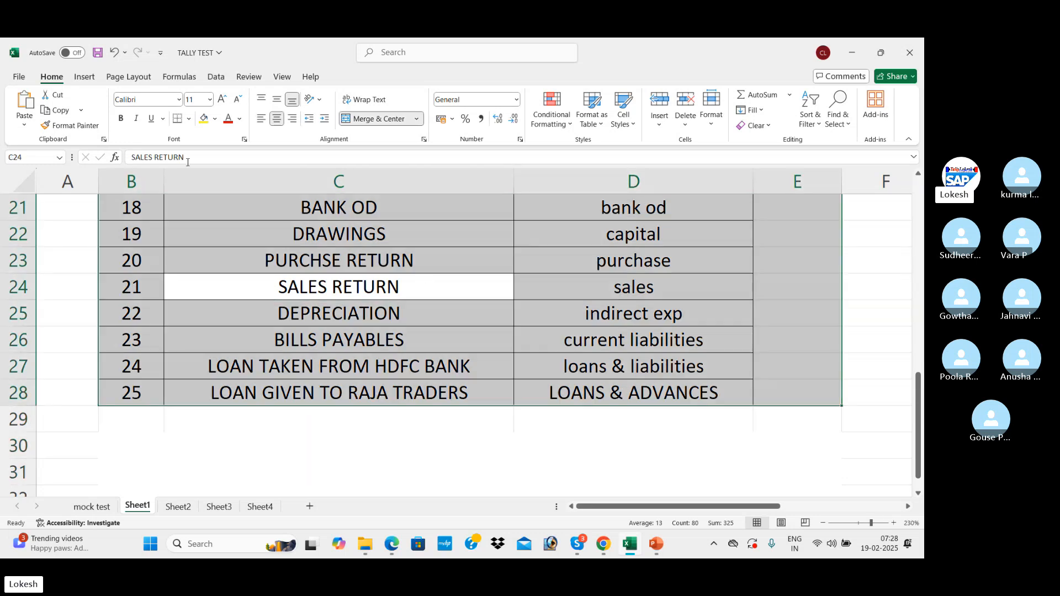
left_click(277, 439)
key("ctrl+a")
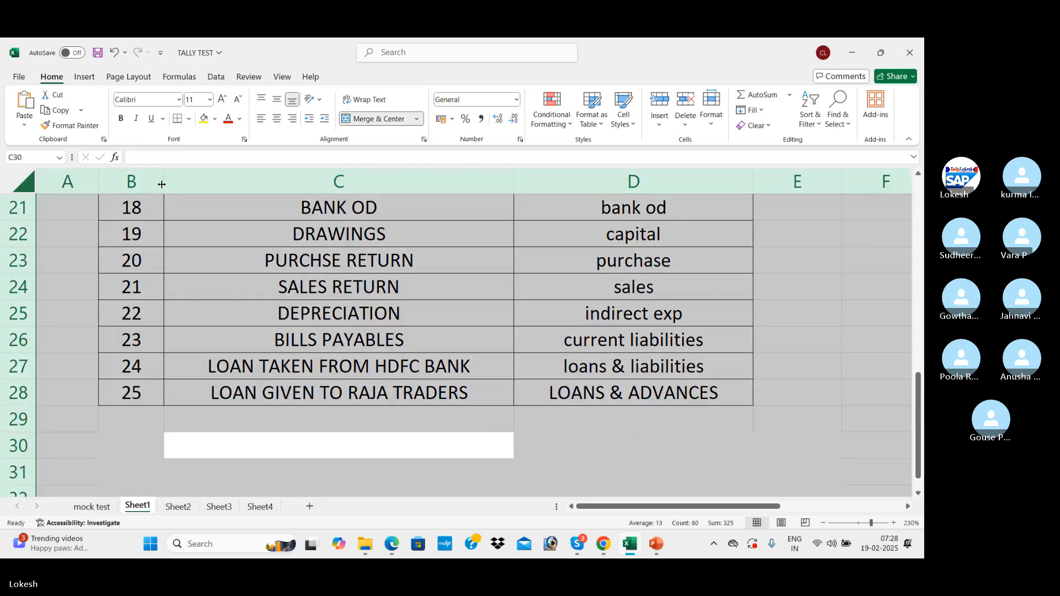
left_click(188, 119)
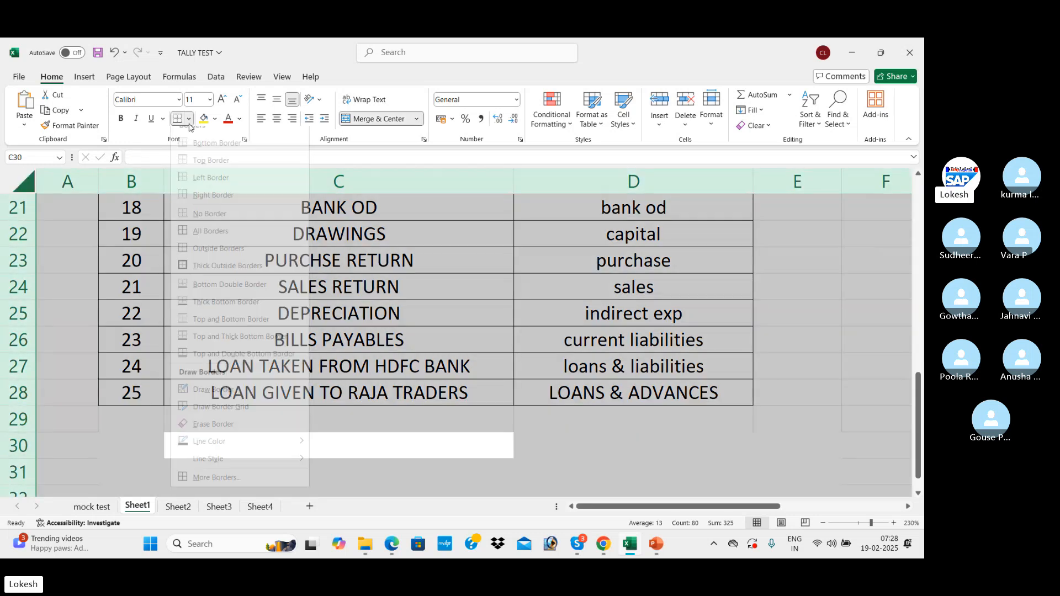
left_click(227, 245)
left_click(385, 310)
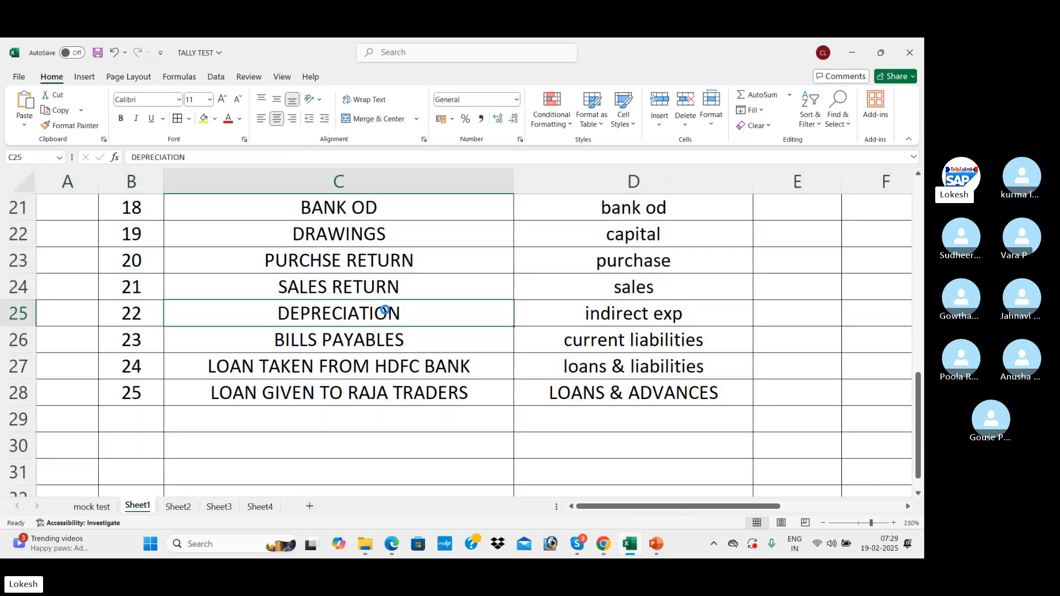
Step: Go back over the completed ledger groups from DEPRECIATION up to the MOCK TEST heading
key("Up")
key("Up")
key("Up")
key("Up")
key("Up")
key("Up")
key("Up")
key("Up")
key("Up")
key("Up")
key("Up")
key("Up")
key("Up")
key("Up")
key("Up")
key("Up")
key("Up")
key("Up")
key("Up")
key("Up")
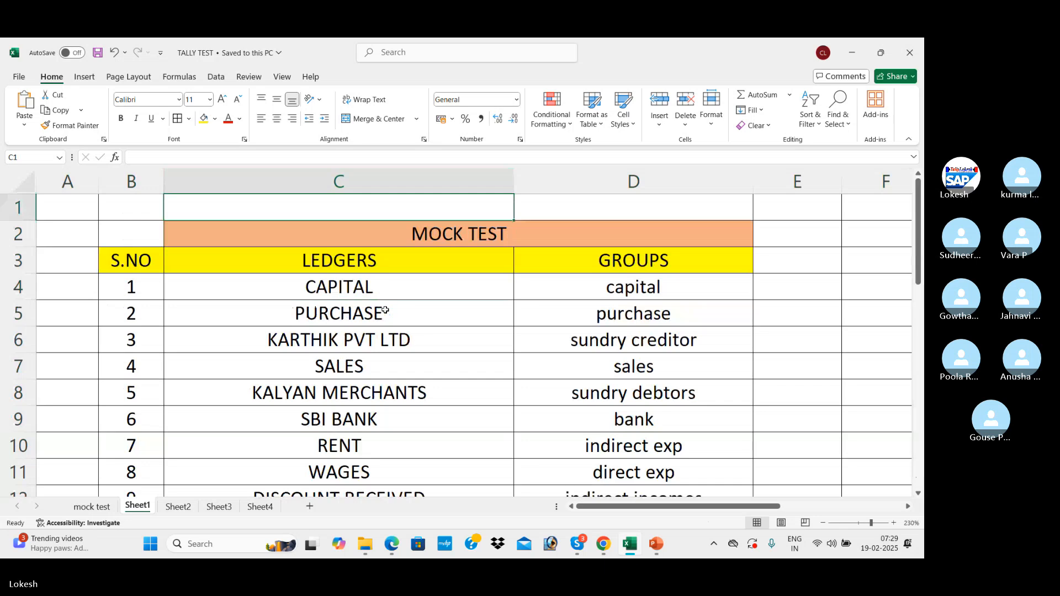
Step: Switch to the Skype window with the ongoing Tally Batch 66 call
key("alt+Tab")
key("alt+Tab")
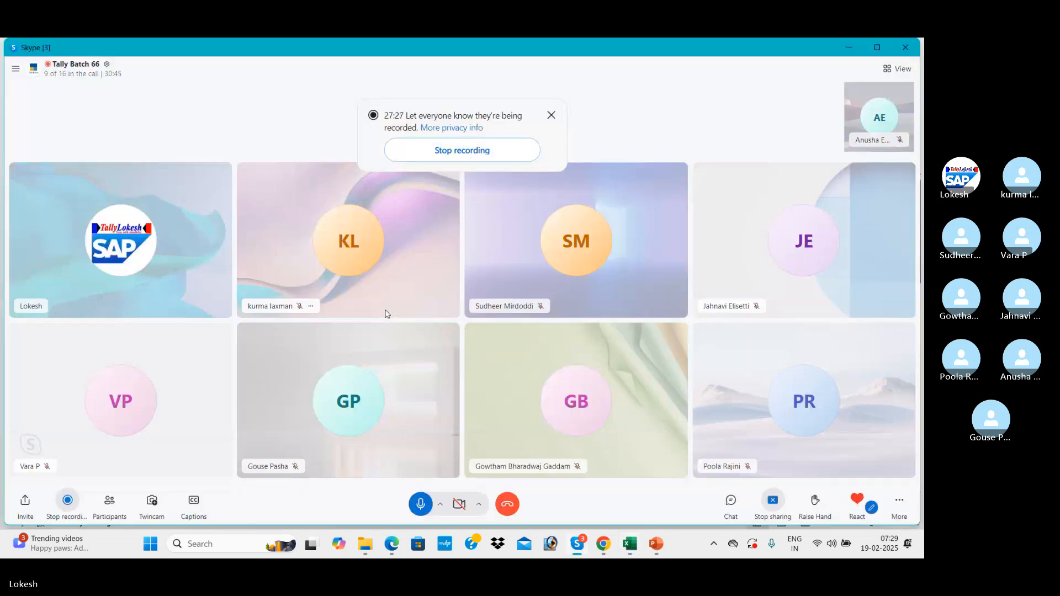